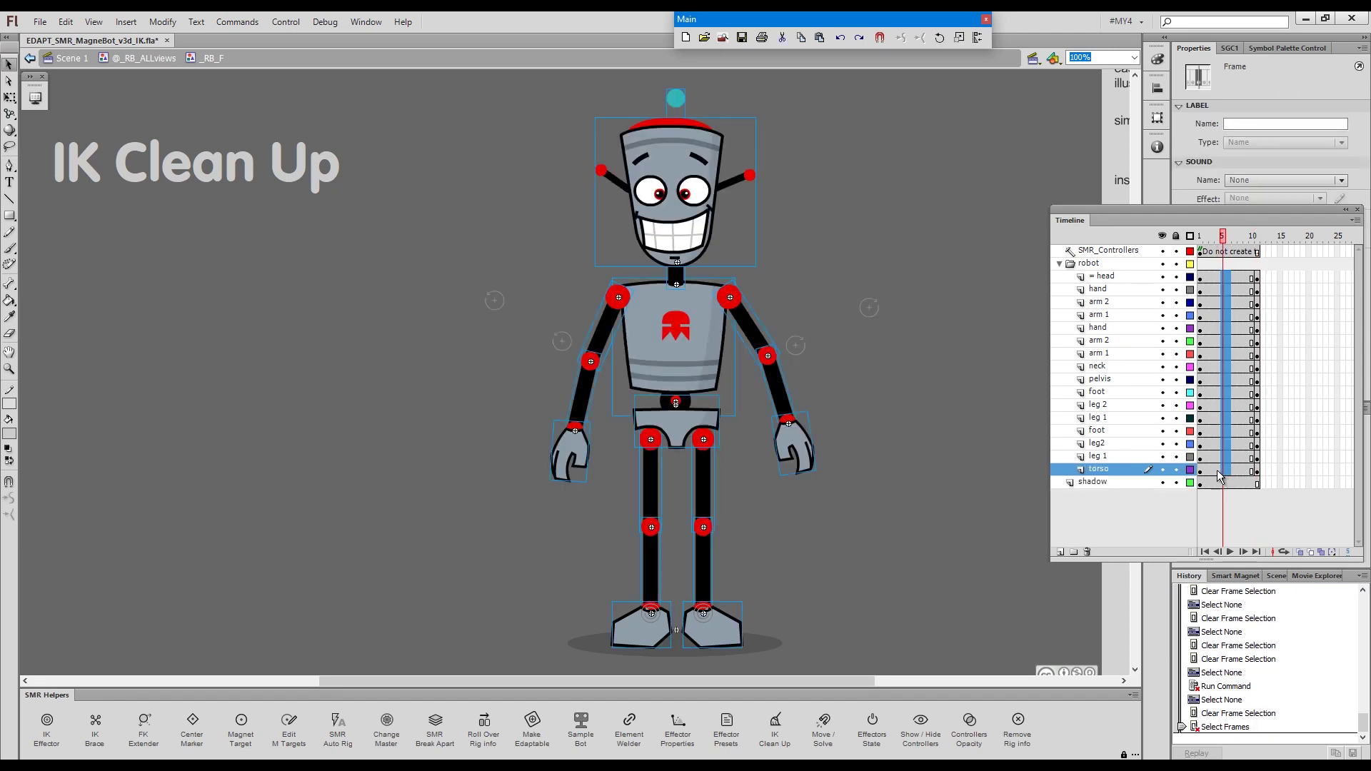
Classic-tween all robot layers with Alt+4 and scrub from frame 1 to preview the arms-up squat.
{"action": "key", "text": "alt+4"}
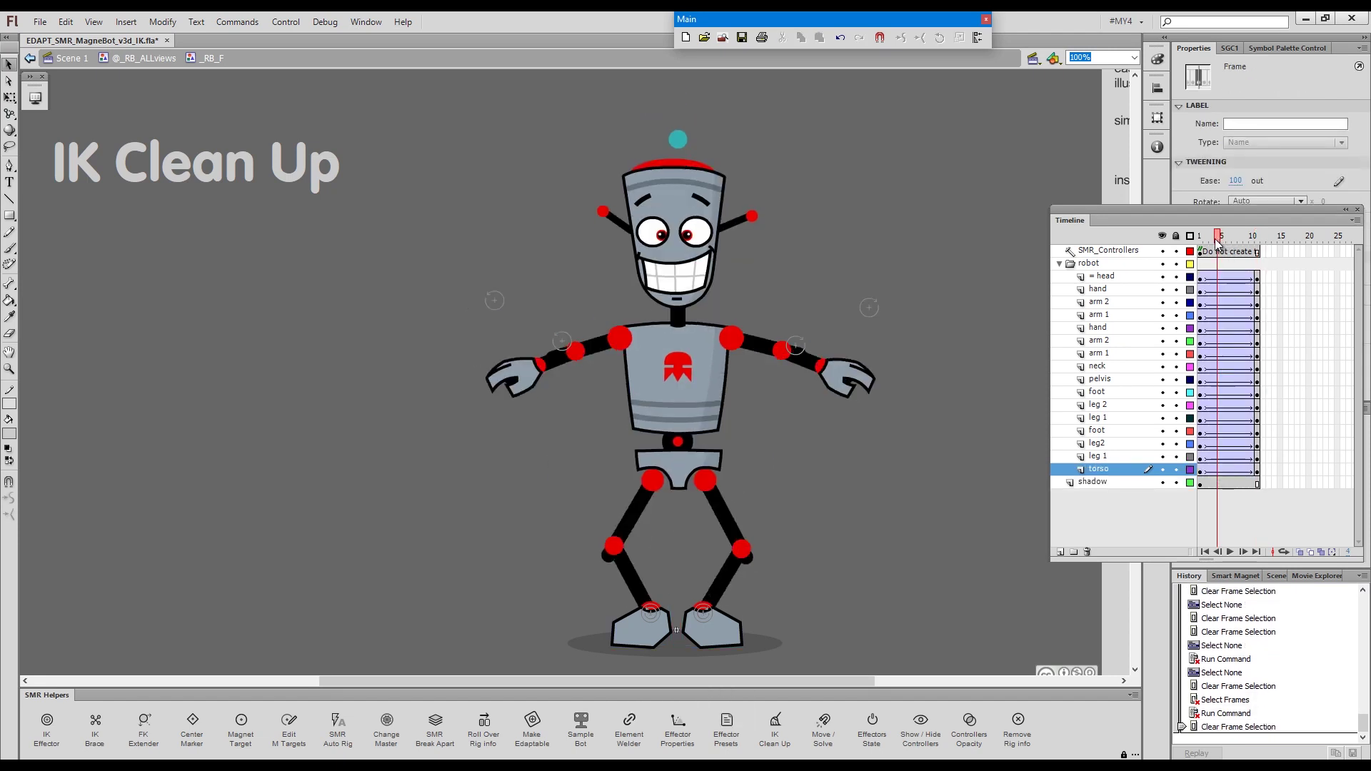
{"action": "left_click", "coordinate": [1200, 238]}
{"action": "mouse_move", "coordinate": [1200, 242]}
{"action": "left_mouse_down"}
{"action": "mouse_move", "coordinate": [1265, 248]}
{"action": "mouse_move", "coordinate": [1200, 259]}
{"action": "left_mouse_up"}
Hide SMR_Controllers and bake FK keyframes into the left arm chain with Alt+Q.
{"action": "left_click", "coordinate": [1162, 251]}
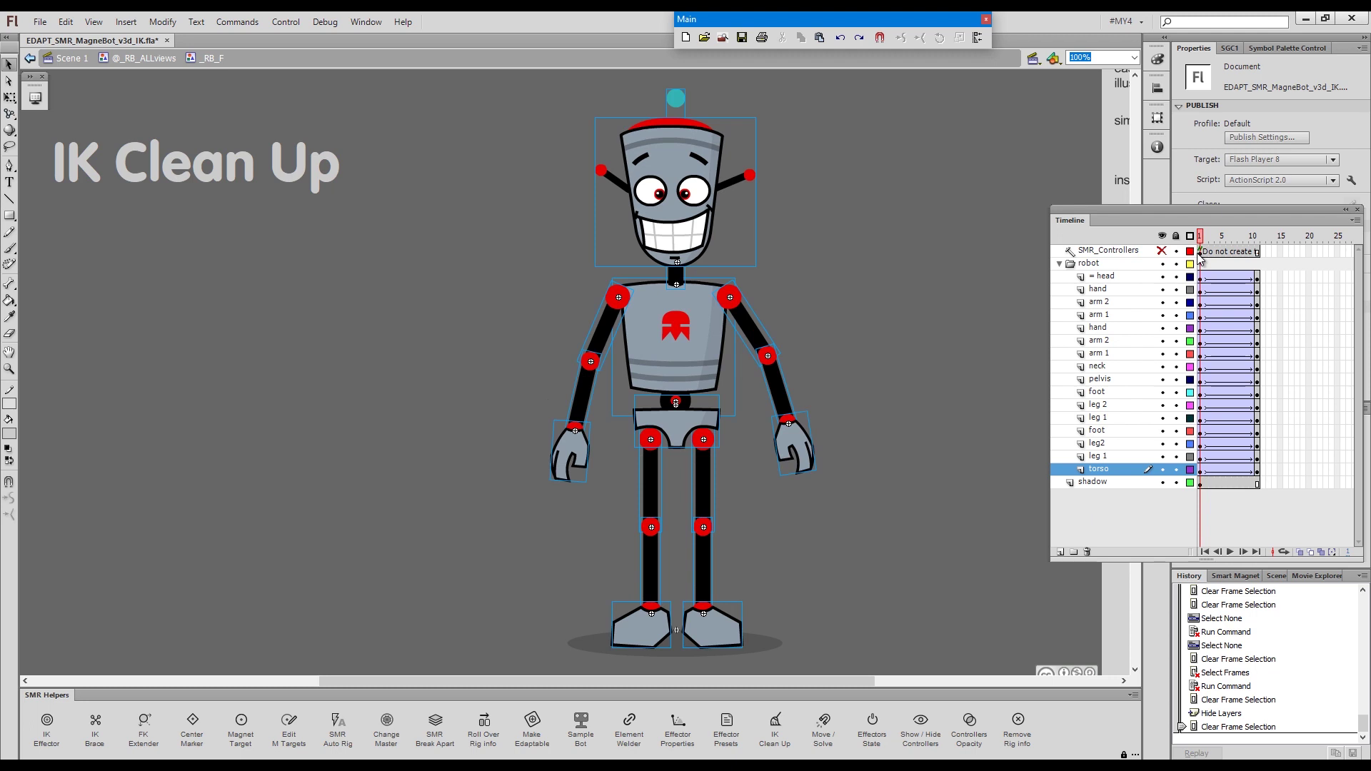
{"action": "left_click", "coordinate": [894, 435]}
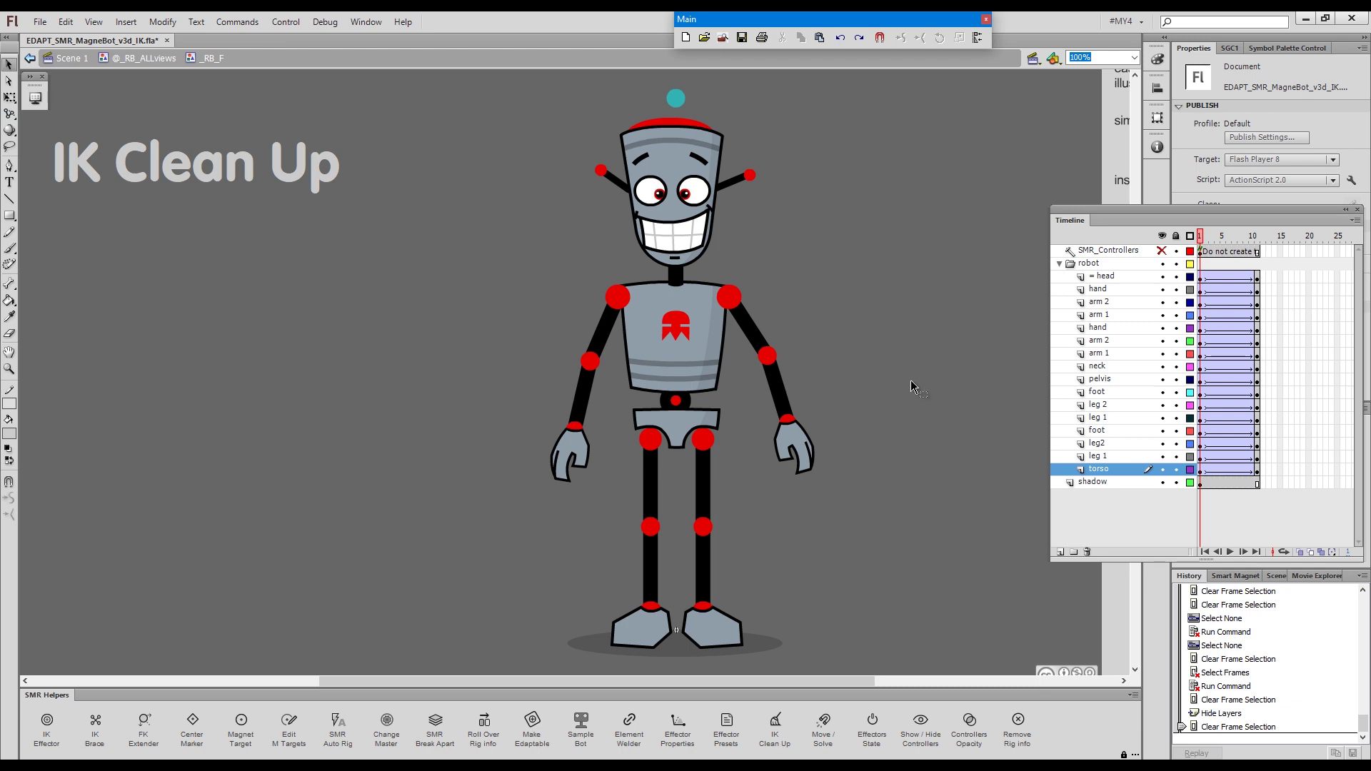
{"action": "left_click", "coordinate": [603, 337]}
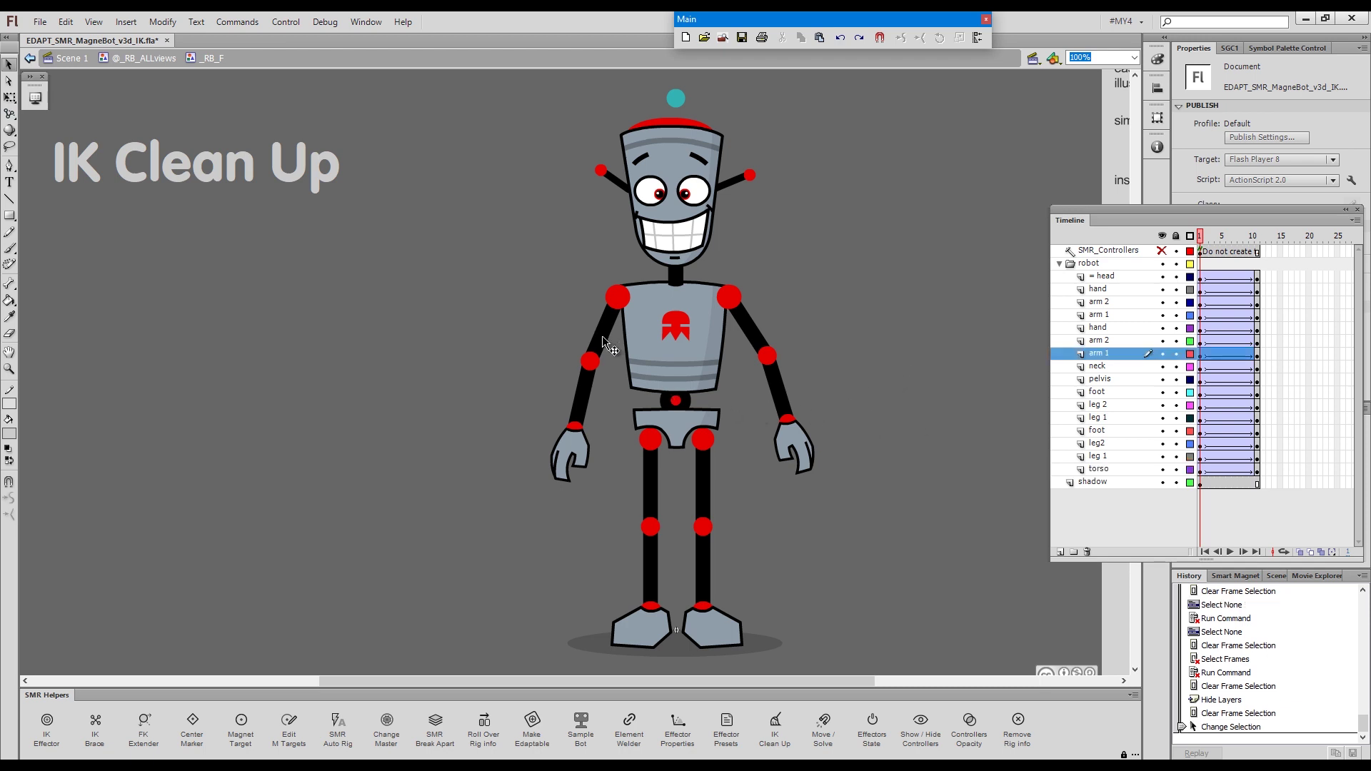
{"action": "key", "text": "1"}
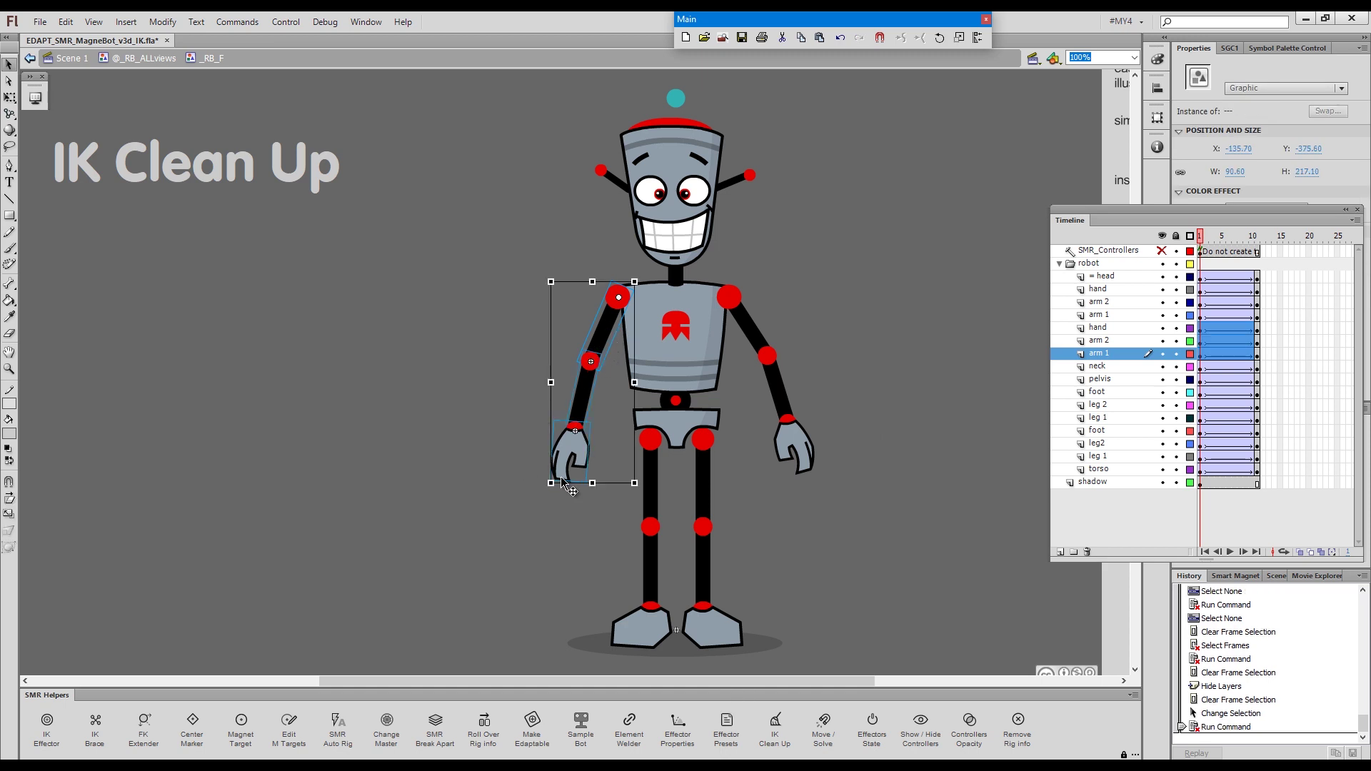
{"action": "key", "text": "alt+q"}
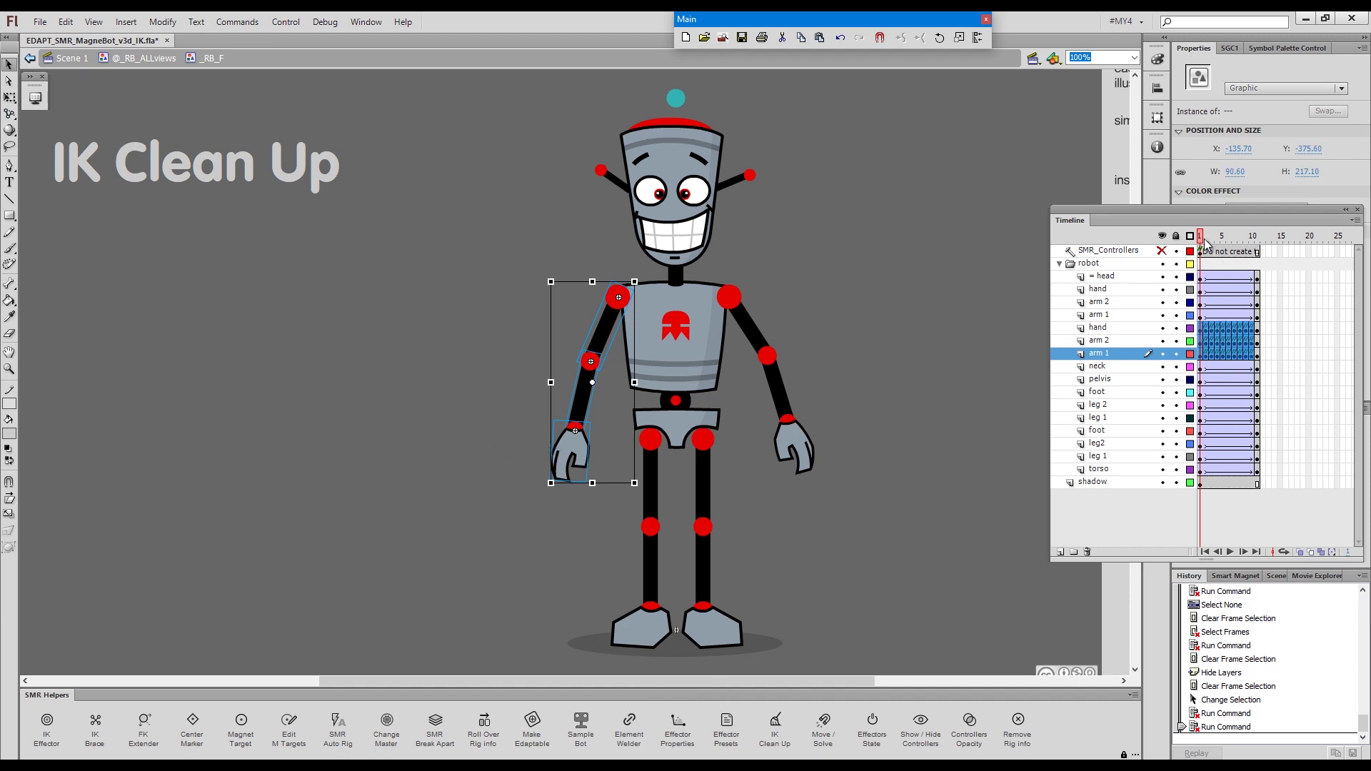
{"action": "mouse_move", "coordinate": [1206, 243]}
{"action": "left_mouse_down"}
{"action": "mouse_move", "coordinate": [1254, 246]}
{"action": "mouse_move", "coordinate": [1201, 243]}
{"action": "left_mouse_up"}
Bake FK keyframes into the right arm chain and scrub to check both arms.
{"action": "left_click", "coordinate": [756, 339]}
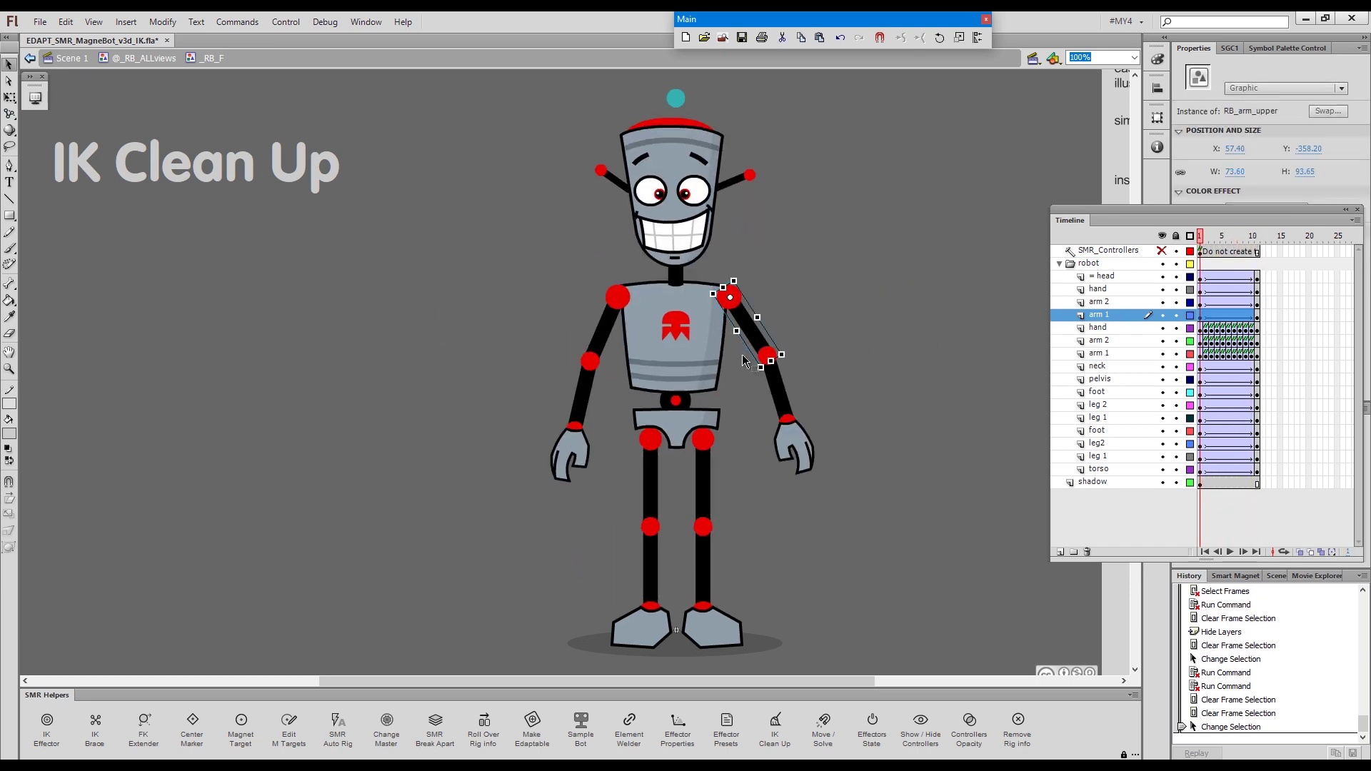
{"action": "key", "text": "alt"}
{"action": "key", "text": "alt+q"}
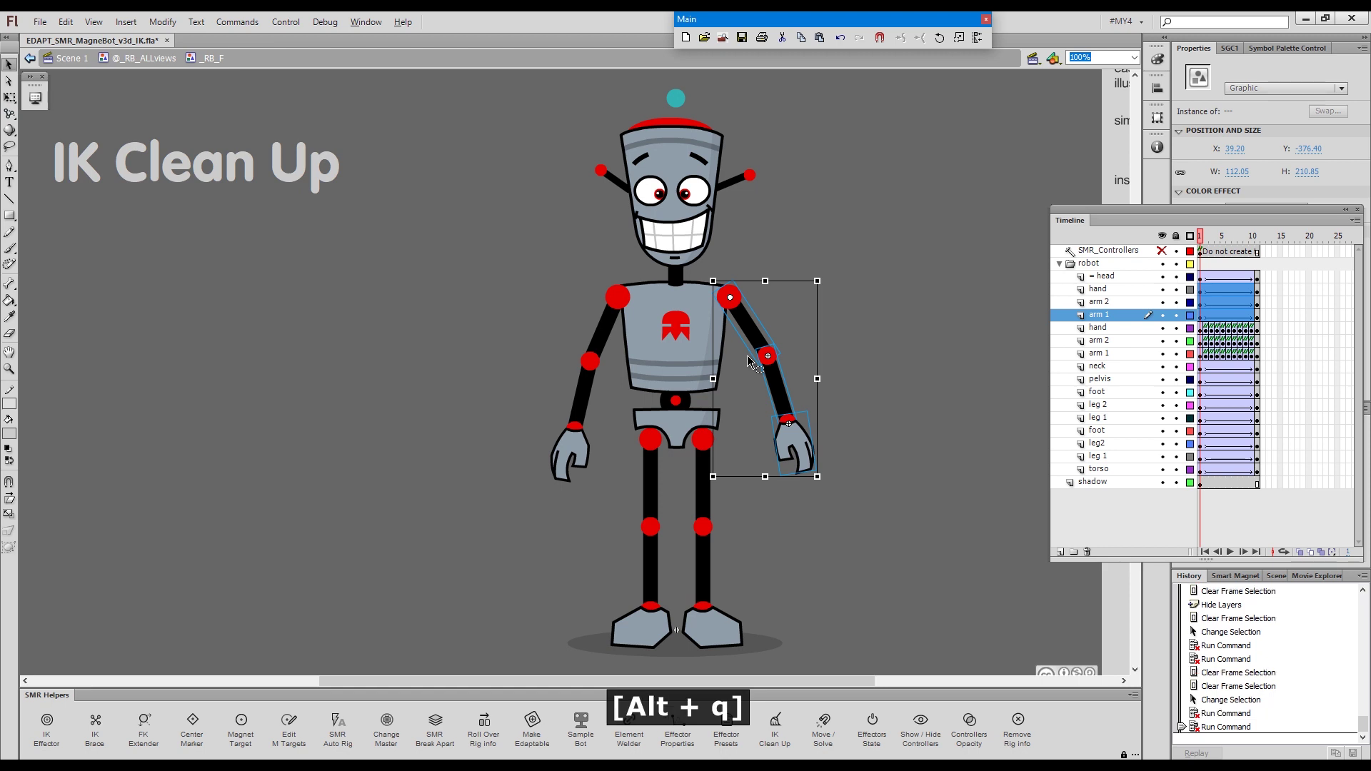
{"action": "left_click", "coordinate": [1242, 241]}
{"action": "left_click_drag", "start_coordinate": [1244, 242], "coordinate": [1200, 254]}
Bake keyframes into the left leg chain, check the pose, then select frames 1–10 of the leg layers.
{"action": "left_click", "coordinate": [924, 421]}
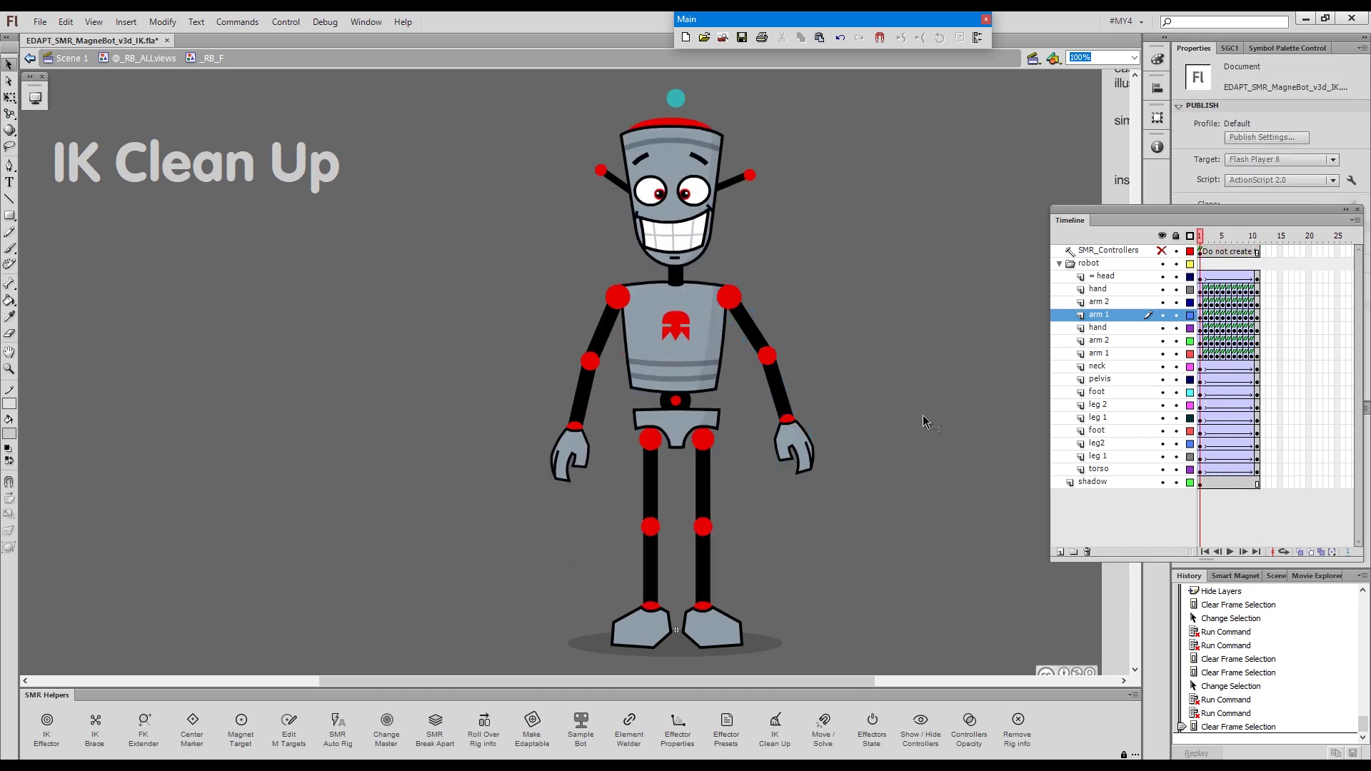
{"action": "left_click", "coordinate": [653, 491]}
{"action": "key", "text": "q"}
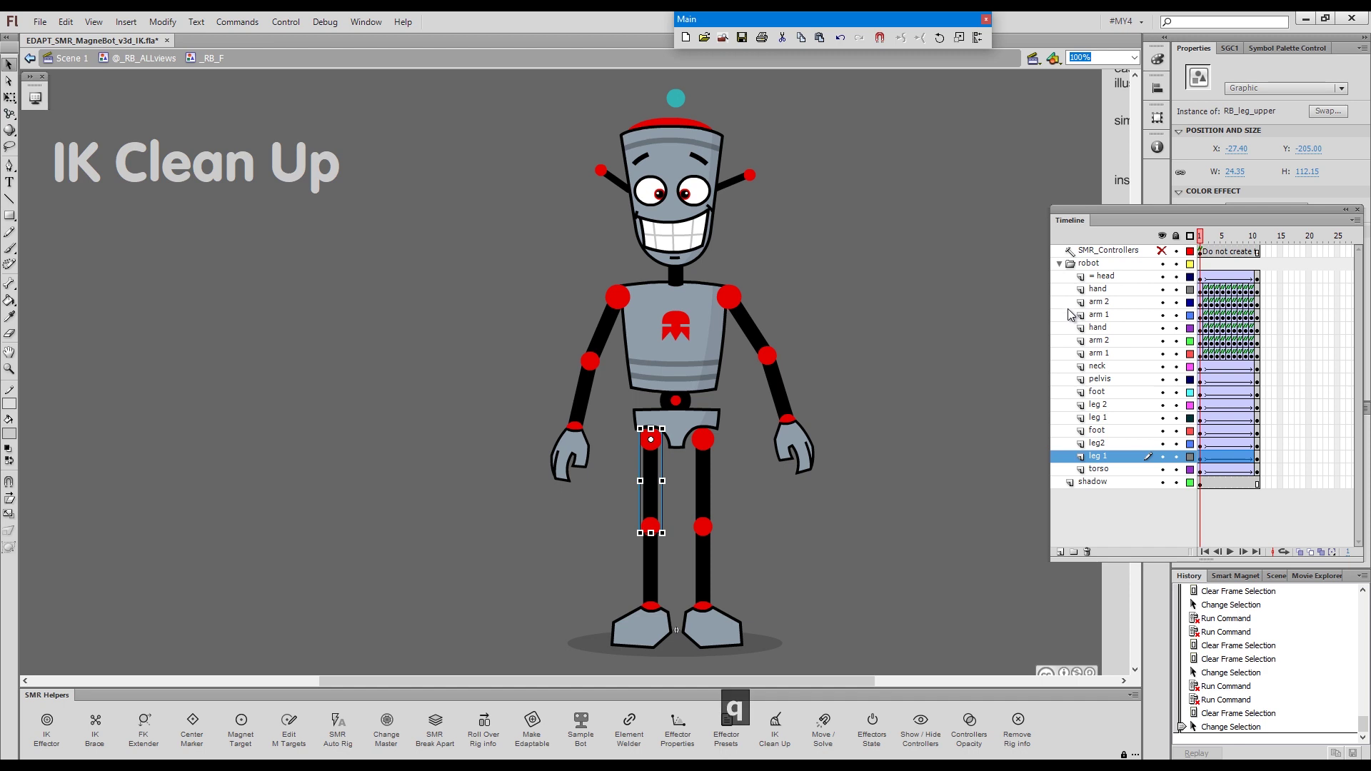
{"action": "key", "text": "1"}
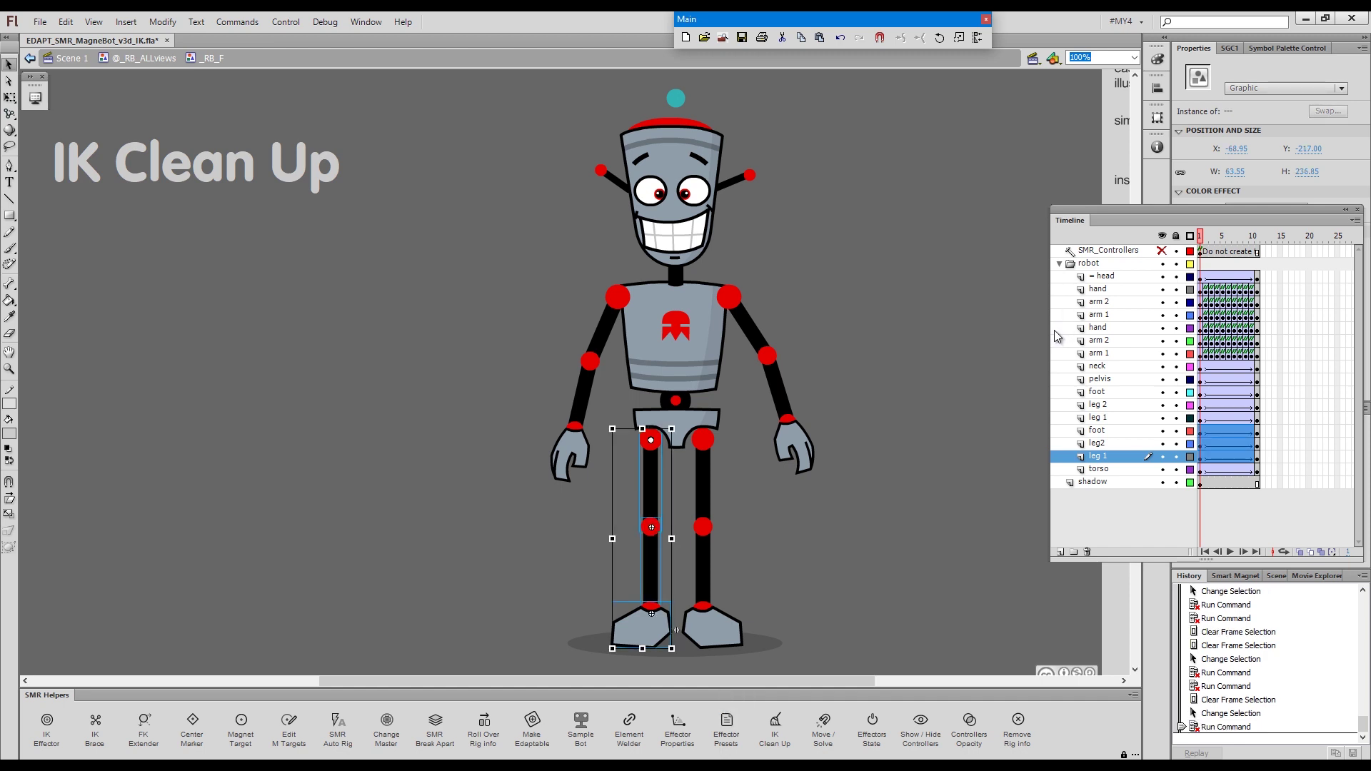
{"action": "key", "text": "alt+q"}
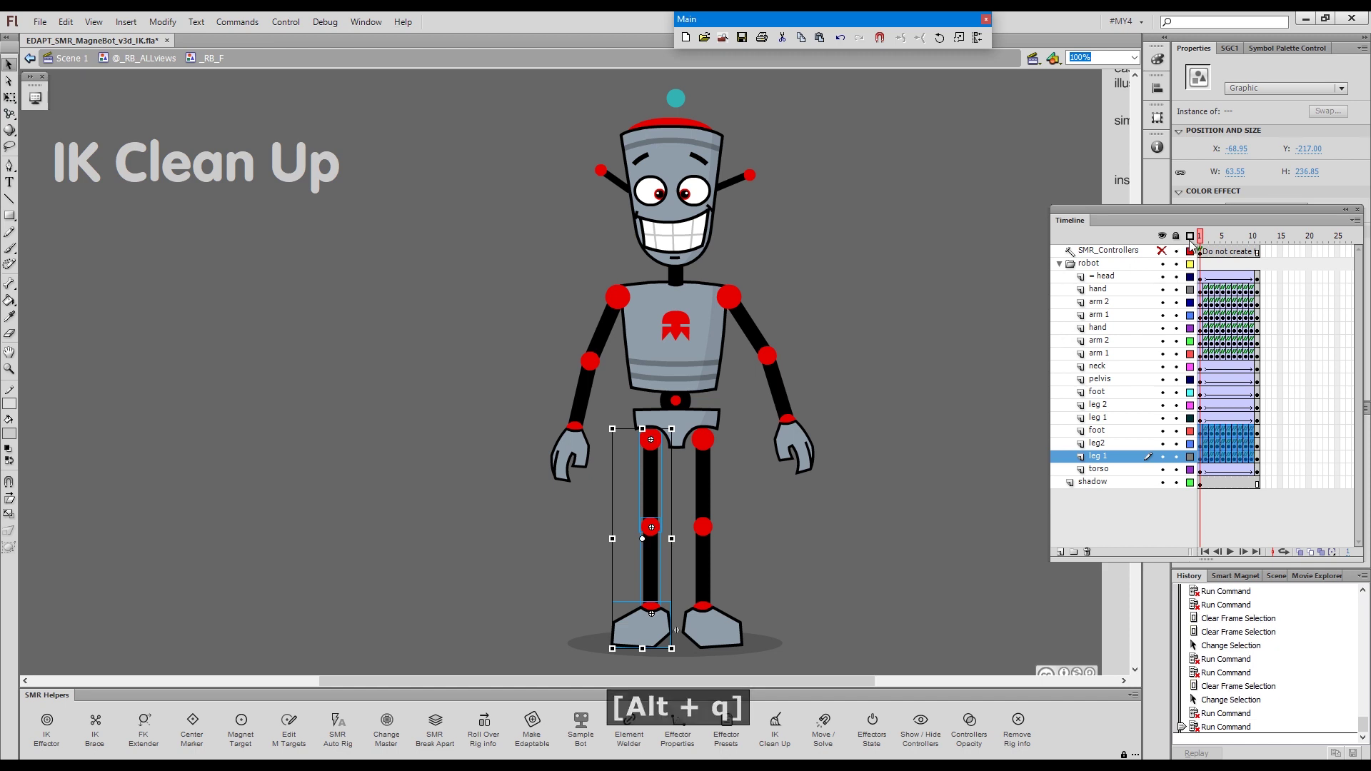
{"action": "left_click", "coordinate": [1220, 245]}
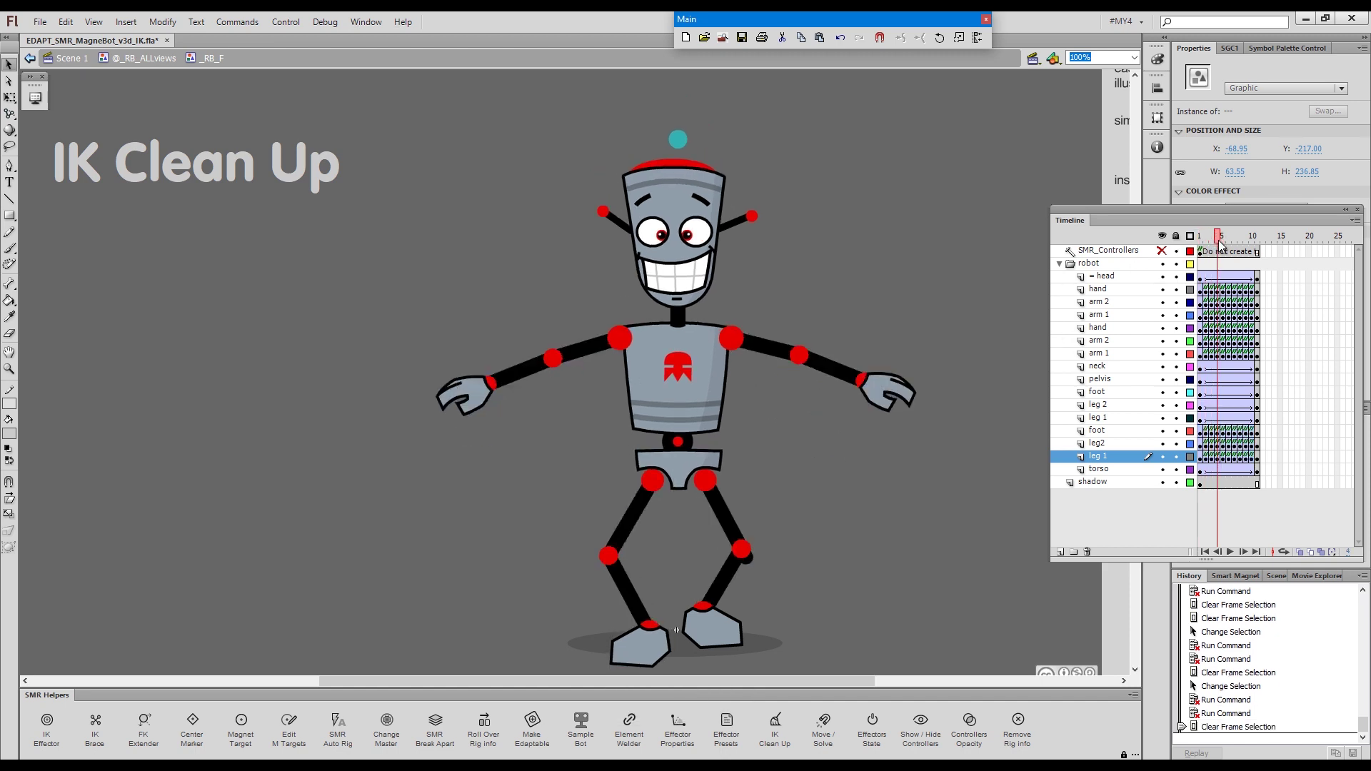
{"action": "left_click_drag", "start_coordinate": [1220, 244], "coordinate": [1193, 256]}
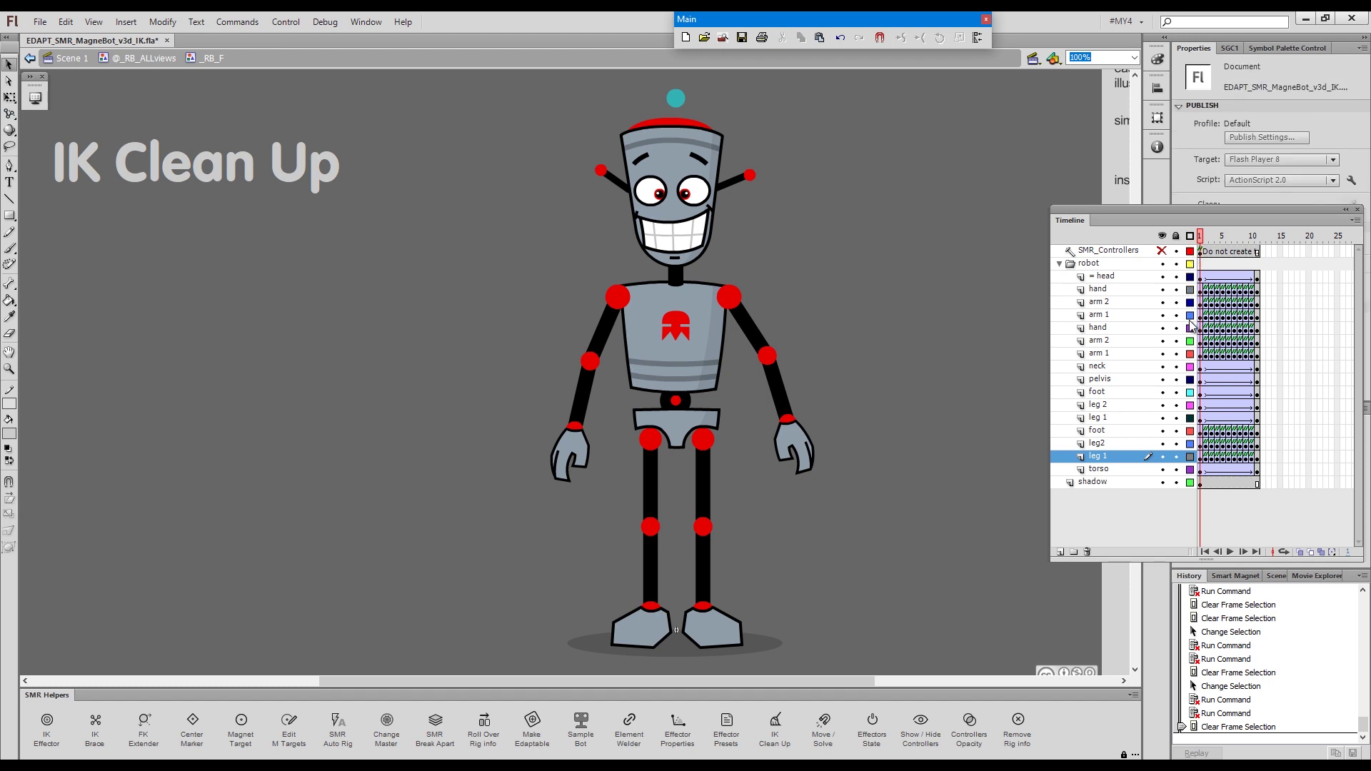
{"action": "left_click_drag", "start_coordinate": [1212, 438], "coordinate": [1249, 454]}
Clear the baked keyframes from the selected leg frames with Shift+X.
{"action": "key", "text": "shift+x"}
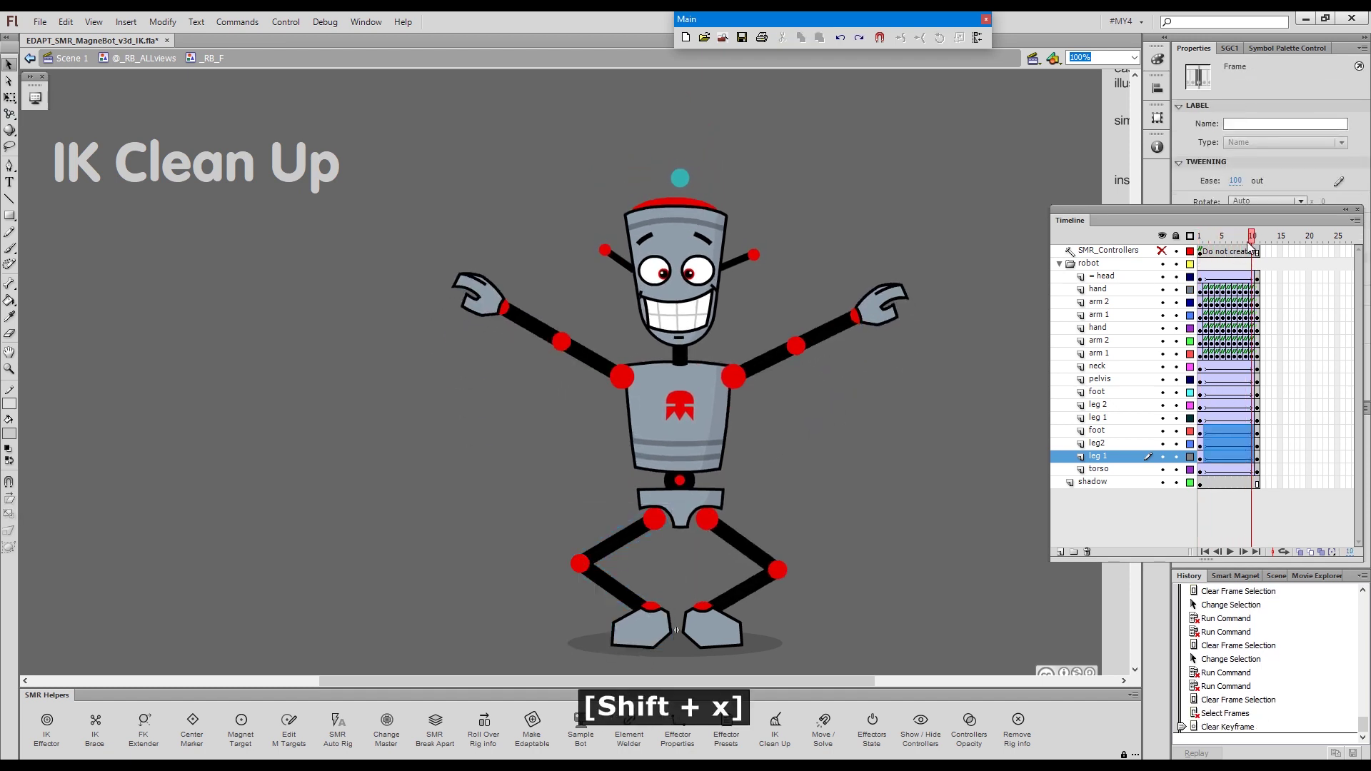
{"action": "left_click", "coordinate": [1208, 245]}
{"action": "left_click", "coordinate": [1202, 243]}
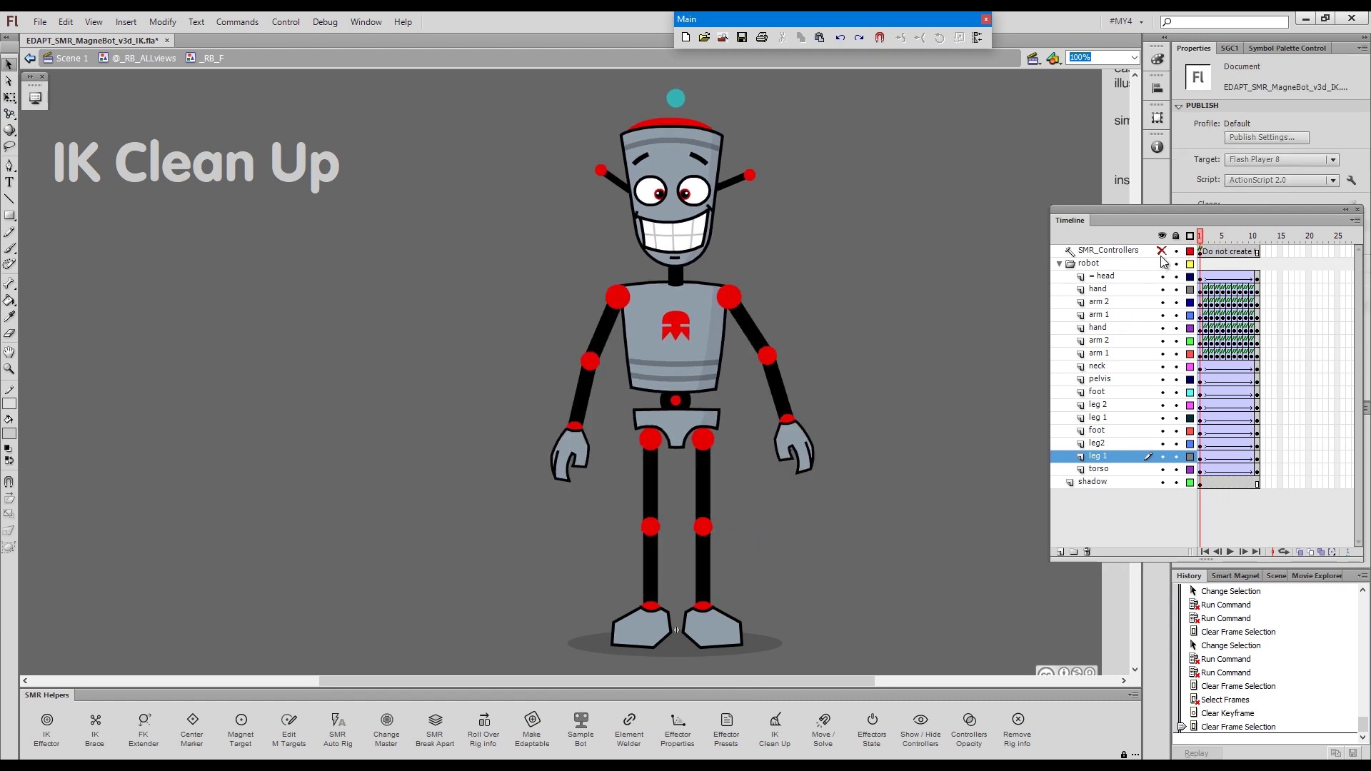
Show SMR_Controllers, run IK Clean Up on the left foot's IK Effector, and preview the first frames.
{"action": "left_click", "coordinate": [1162, 252]}
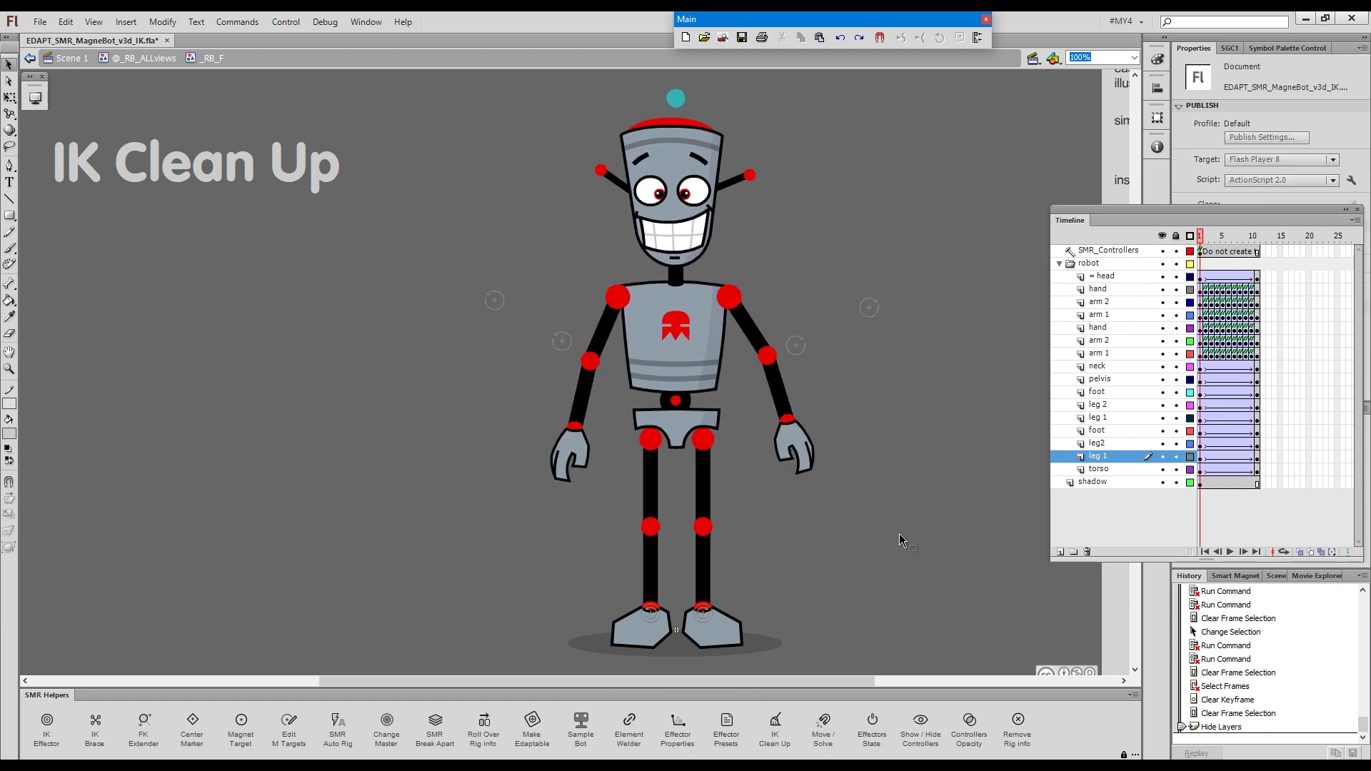
{"action": "left_click", "coordinate": [884, 558]}
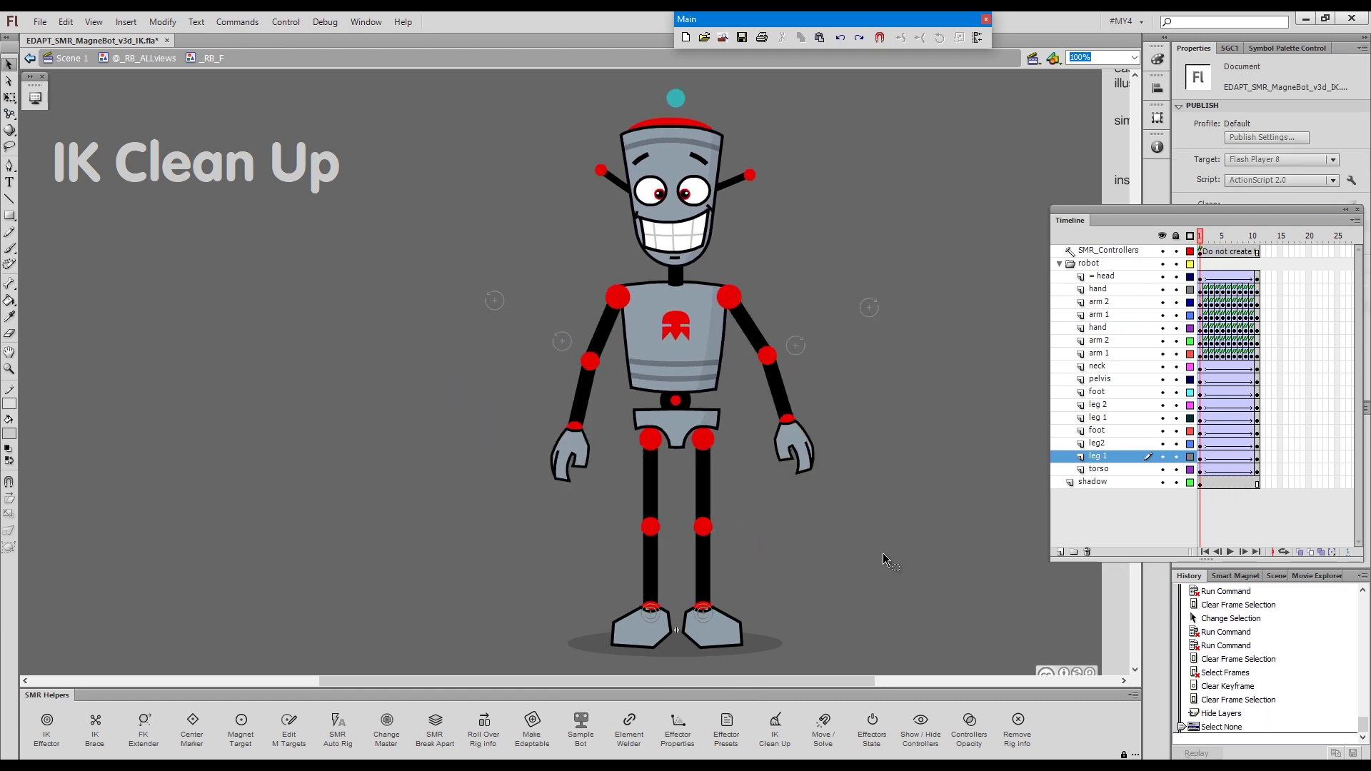
{"action": "left_click", "coordinate": [654, 619]}
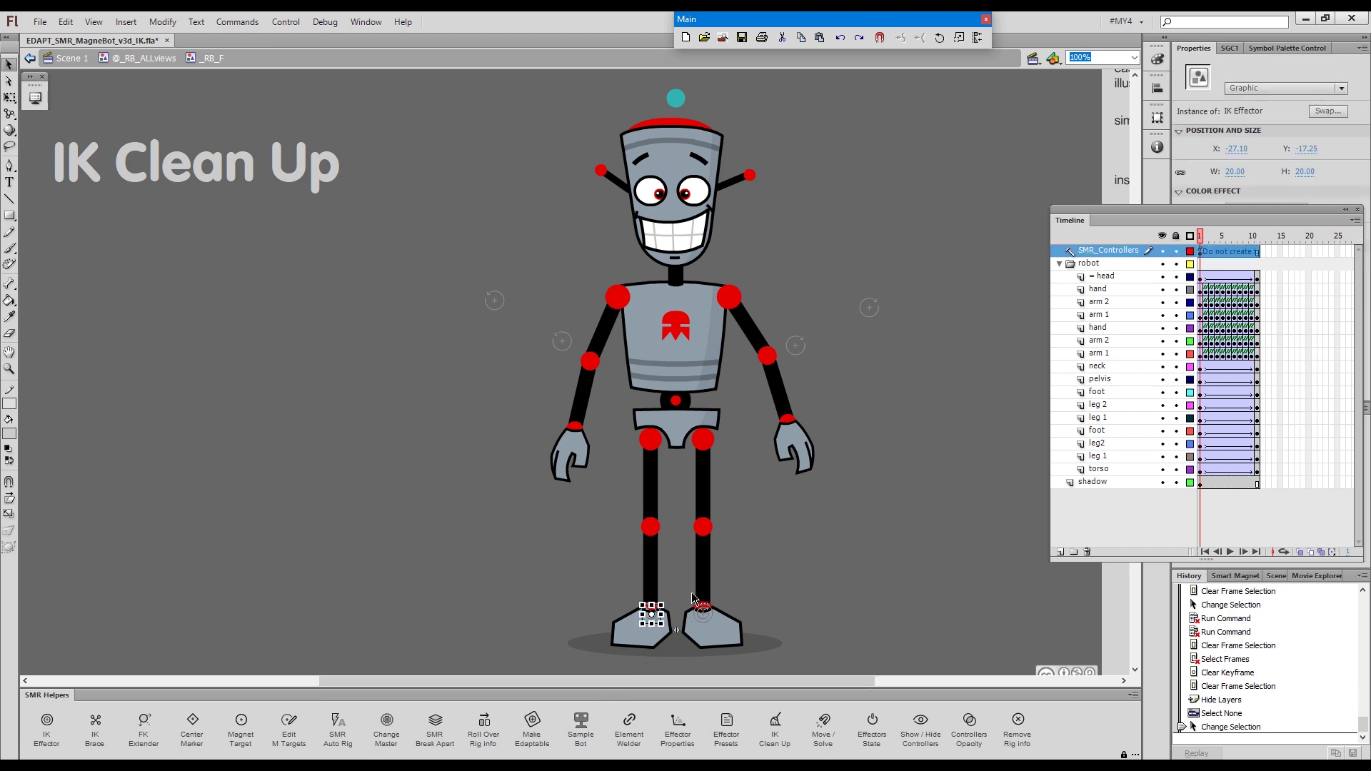
{"action": "key", "text": "v"}
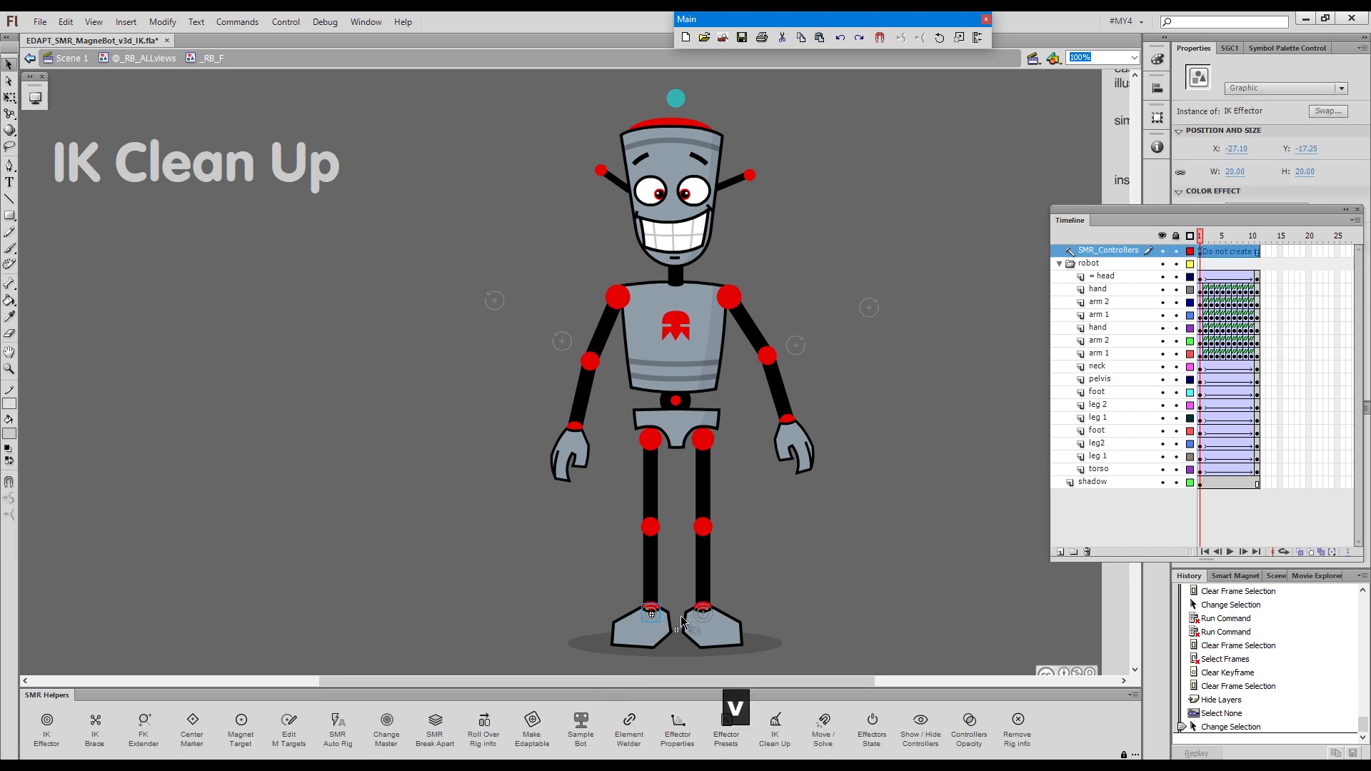
{"action": "left_click", "coordinate": [788, 732]}
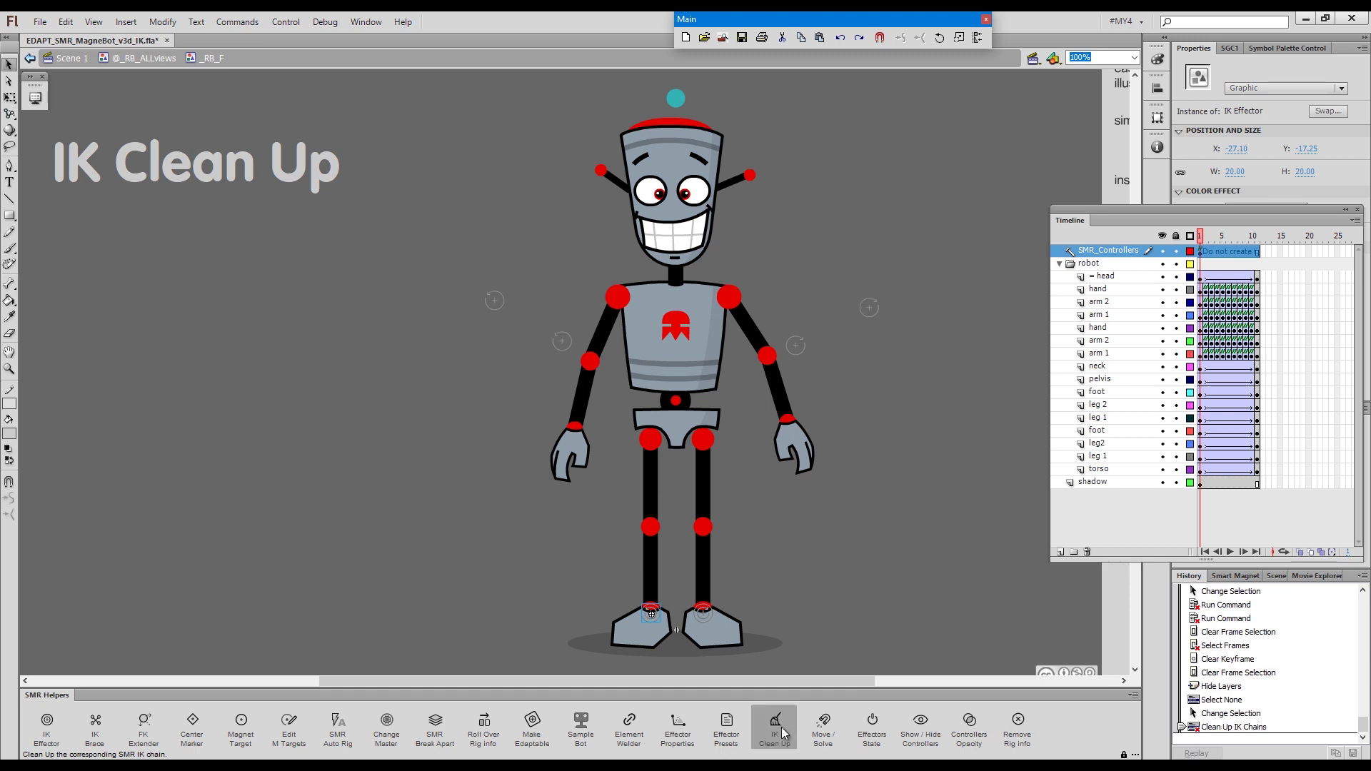
{"action": "left_click", "coordinate": [1206, 241]}
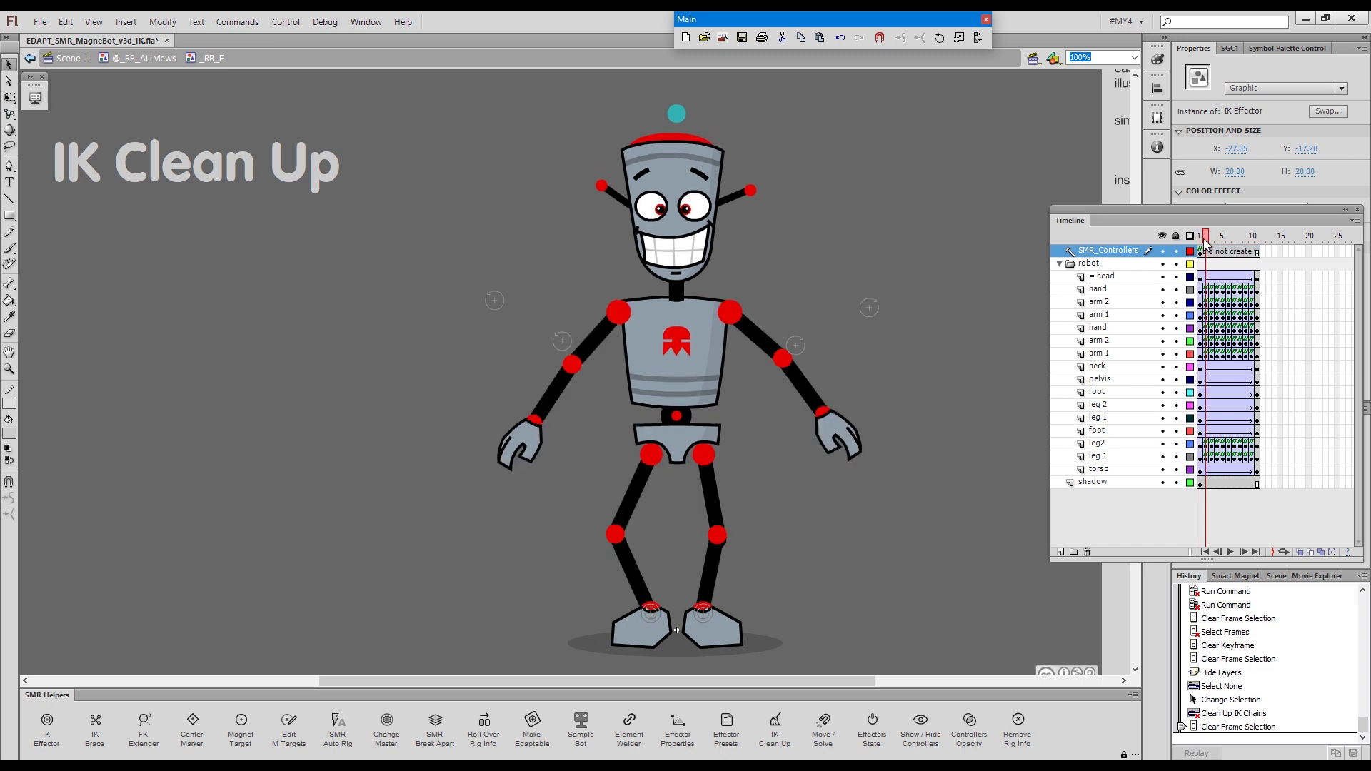
{"action": "mouse_move", "coordinate": [1208, 243]}
{"action": "left_mouse_down"}
{"action": "mouse_move", "coordinate": [1252, 251]}
{"action": "mouse_move", "coordinate": [1203, 258]}
{"action": "mouse_move", "coordinate": [1258, 263]}
{"action": "mouse_move", "coordinate": [1205, 264]}
{"action": "left_mouse_up"}
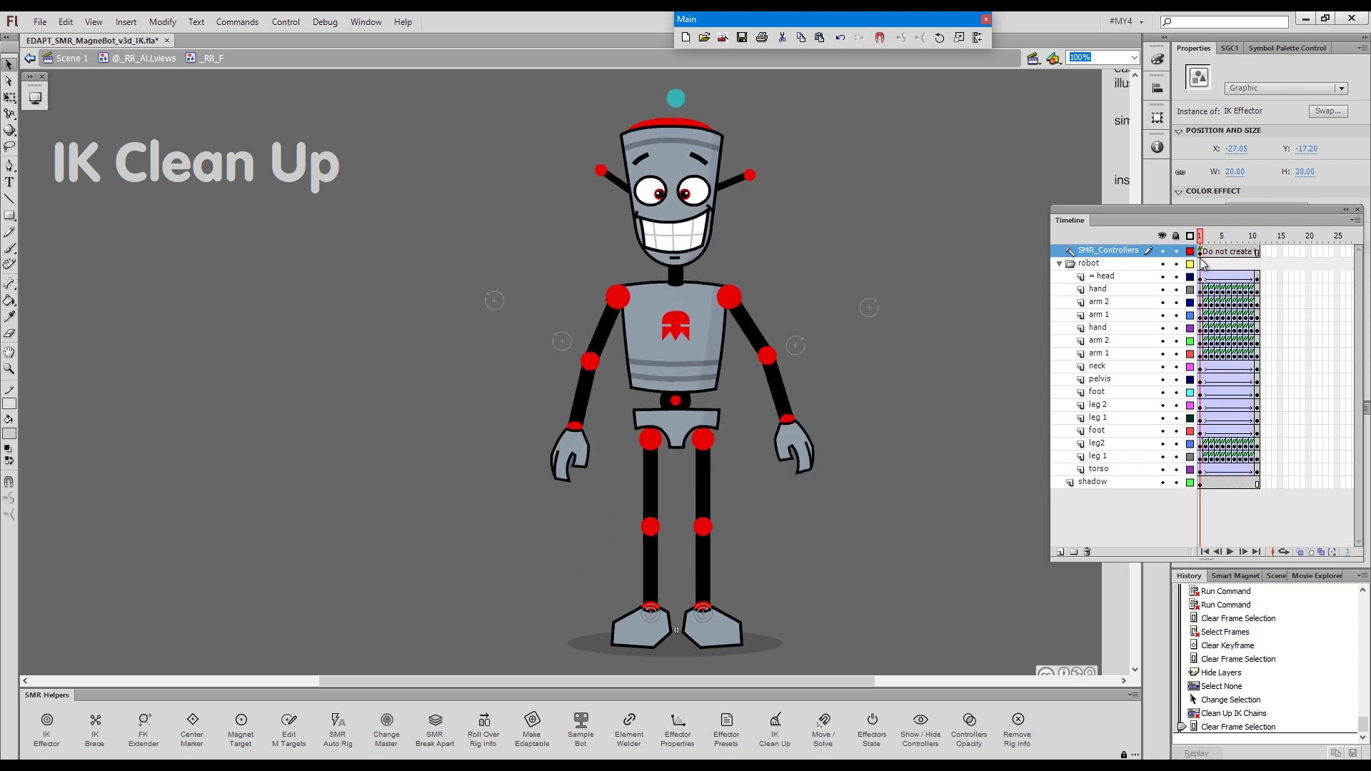
Run IK Clean Up on the second foot's IK Effector and preview through frame 10.
{"action": "left_click", "coordinate": [706, 624]}
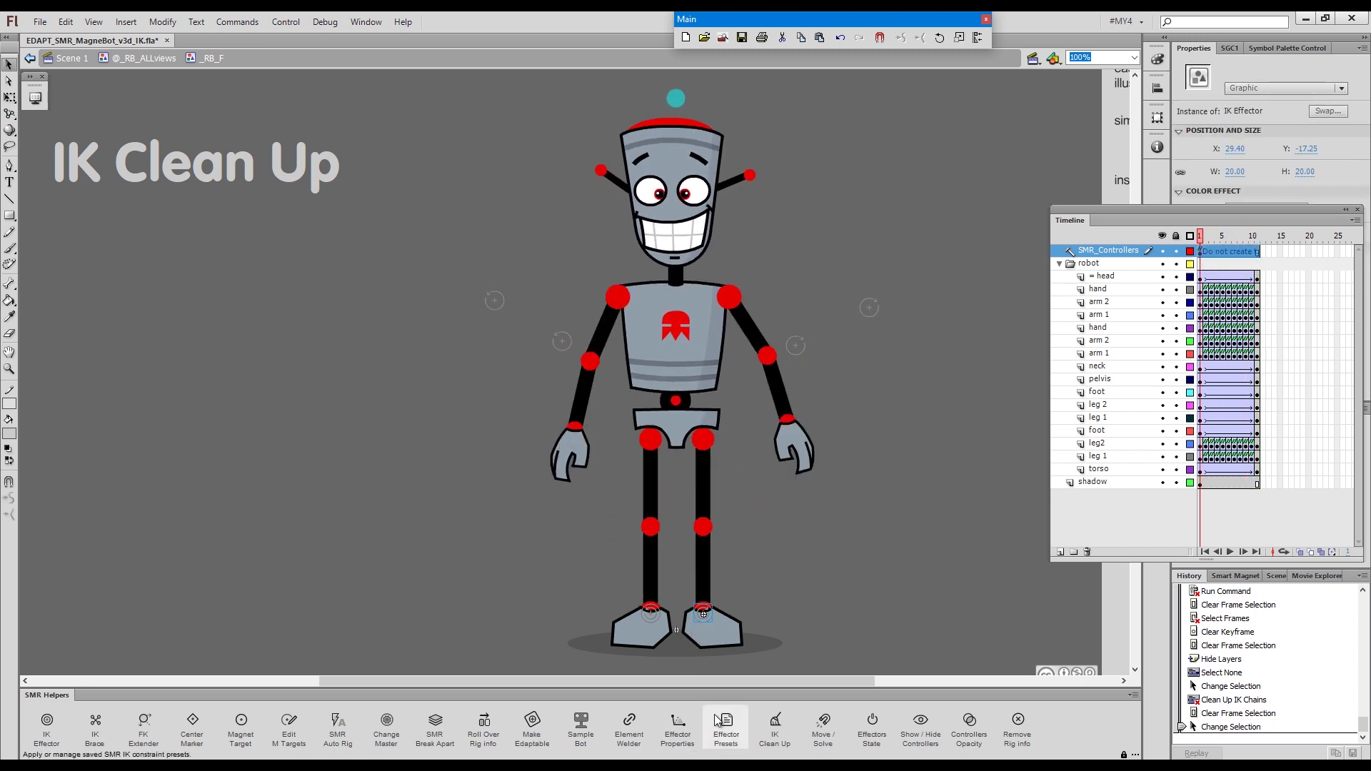
{"action": "left_click", "coordinate": [775, 727]}
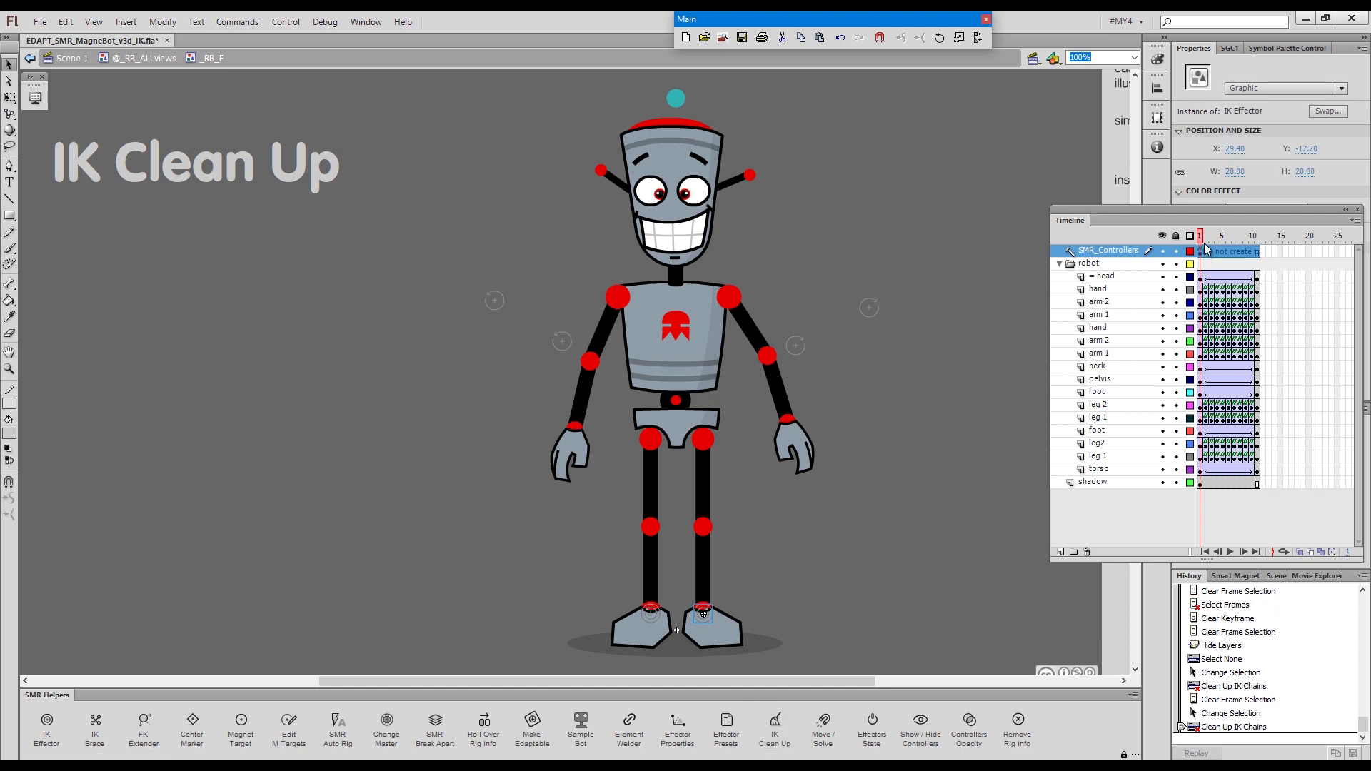
{"action": "mouse_move", "coordinate": [1206, 246]}
{"action": "left_mouse_down"}
{"action": "mouse_move", "coordinate": [1266, 241]}
{"action": "mouse_move", "coordinate": [1201, 243]}
{"action": "left_mouse_up"}
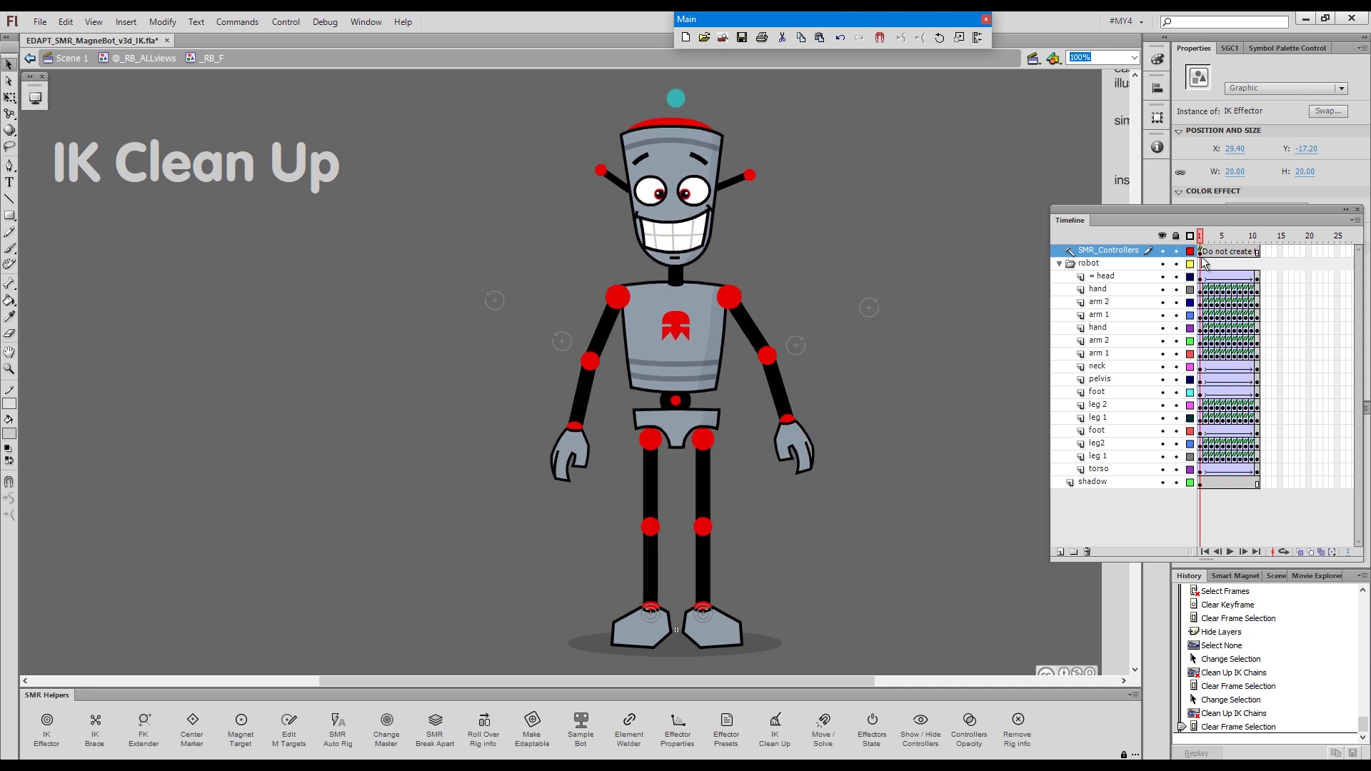
Clear the keyframes from the hand, arm 2 and arm 1 layers over frames 1–10.
{"action": "left_click", "coordinate": [1210, 303]}
{"action": "left_click", "coordinate": [1212, 315]}
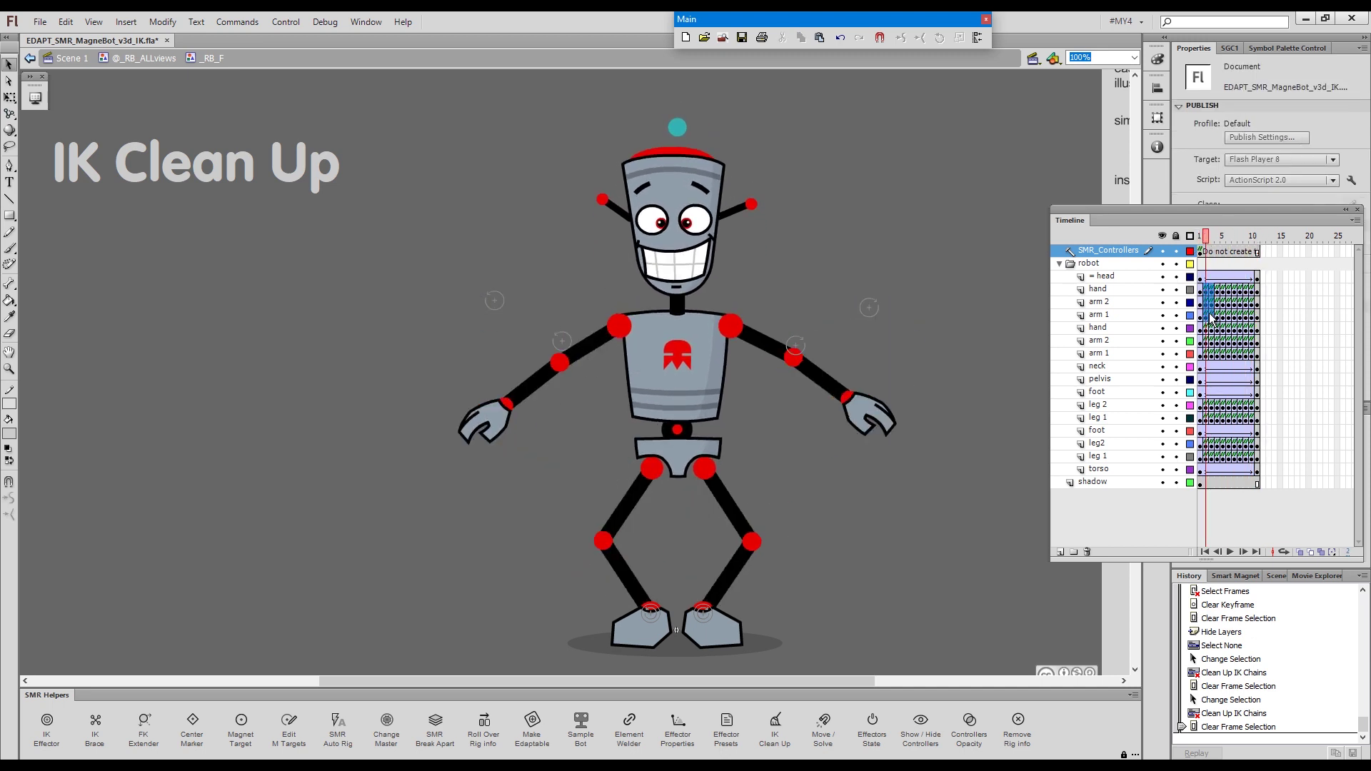
{"action": "left_click_drag", "start_coordinate": [1214, 318], "coordinate": [1255, 319]}
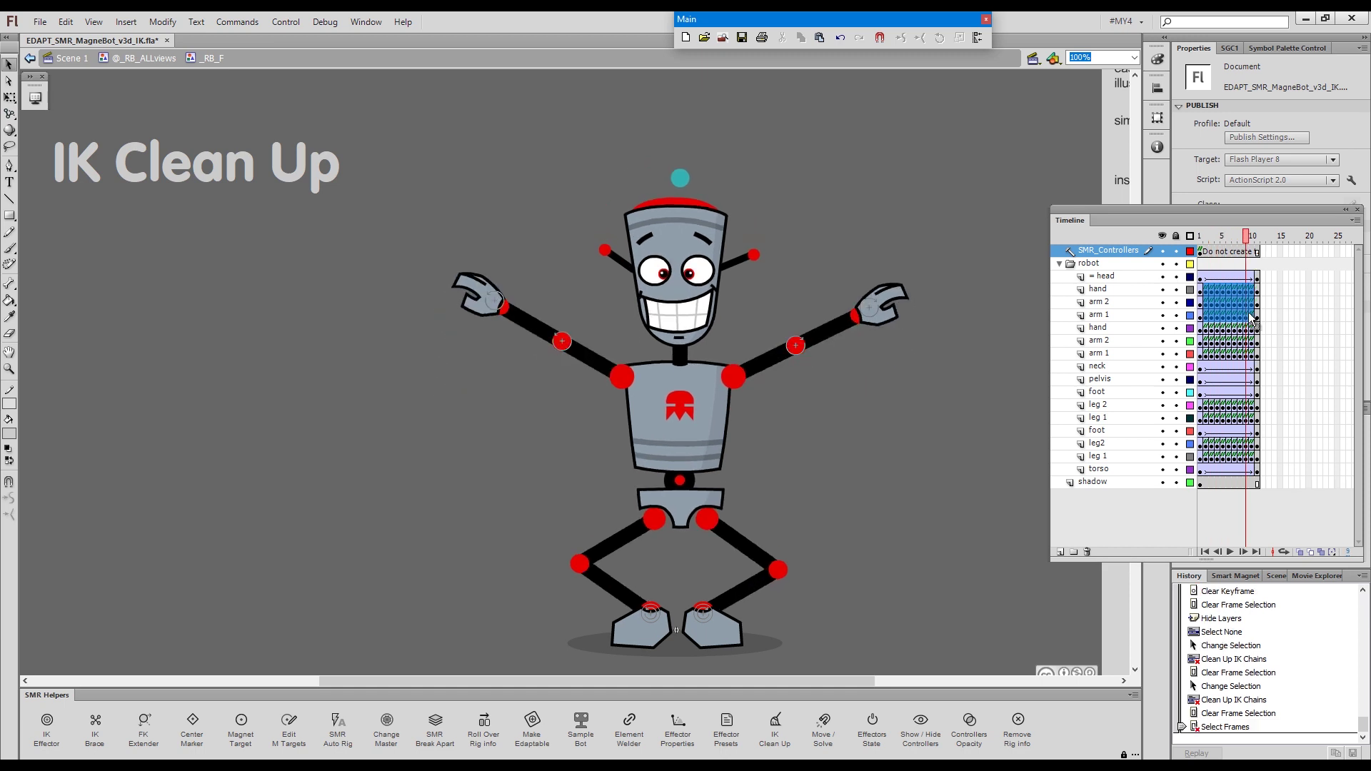
{"action": "key", "text": "shift"}
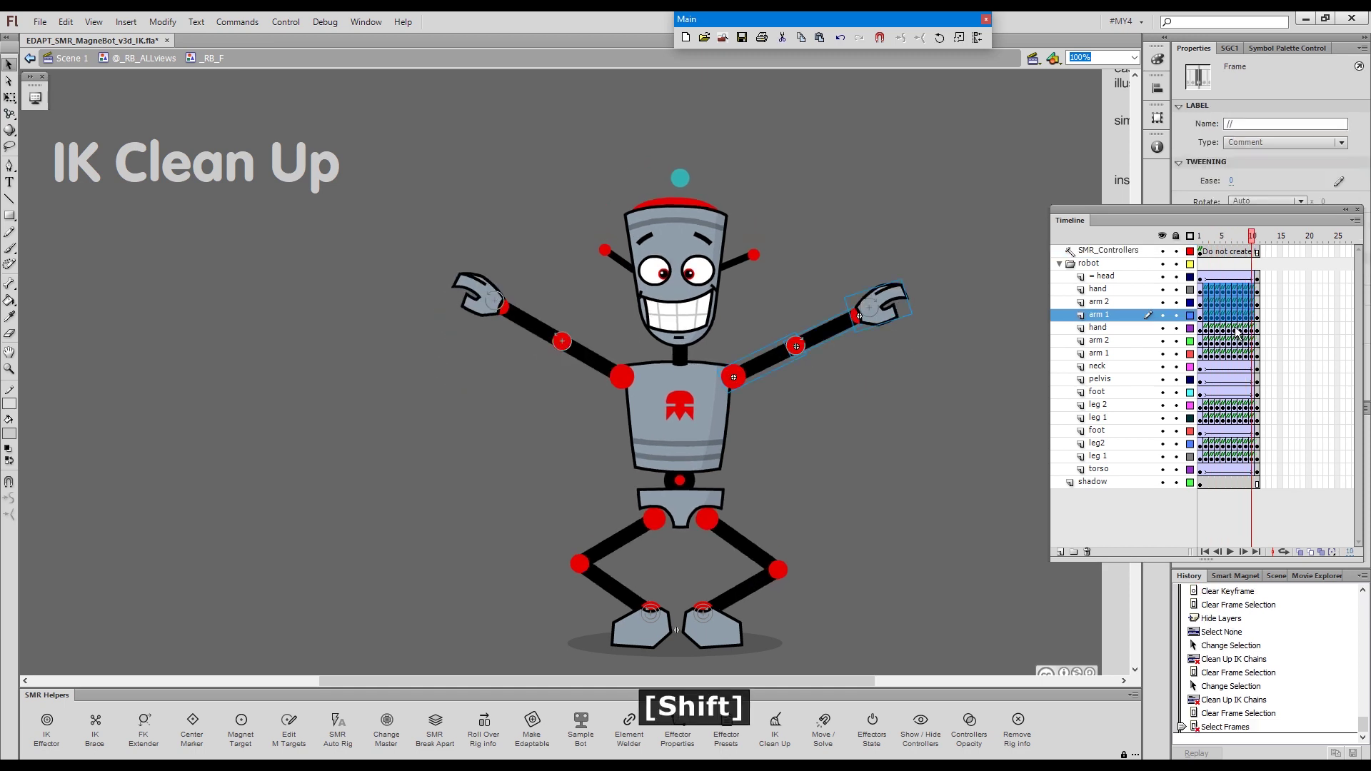
{"action": "key", "text": "shift+x"}
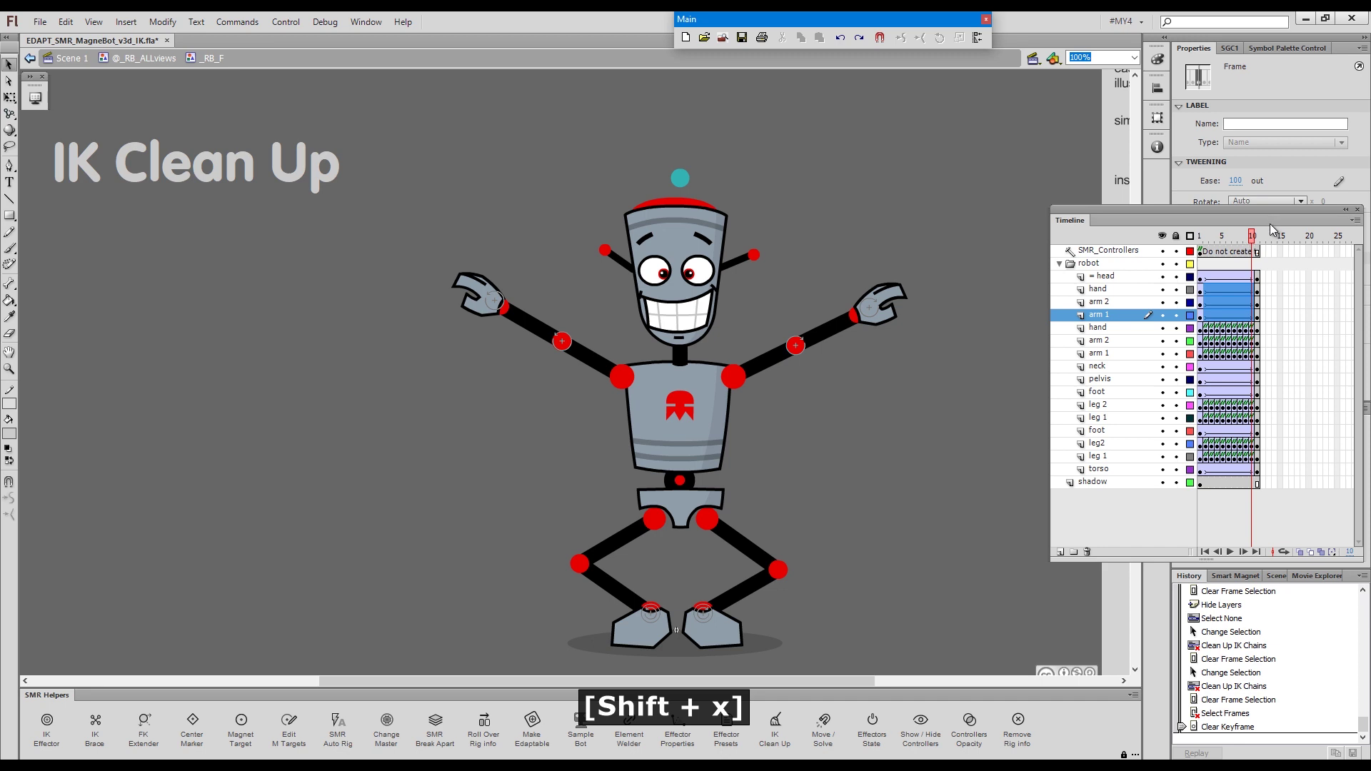
{"action": "left_click", "coordinate": [1194, 237]}
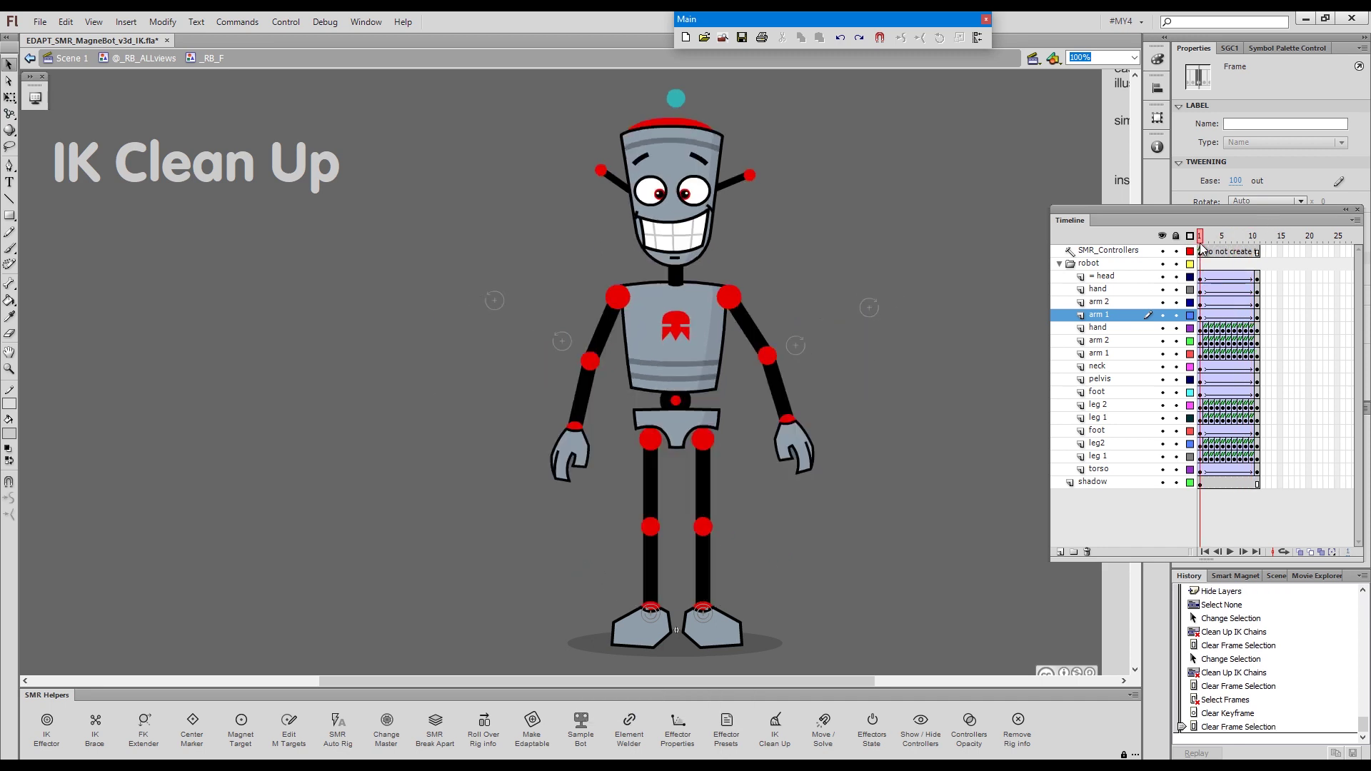
{"action": "mouse_move", "coordinate": [1201, 247]}
{"action": "left_mouse_down"}
{"action": "mouse_move", "coordinate": [1258, 245]}
{"action": "mouse_move", "coordinate": [1200, 244]}
{"action": "left_mouse_up"}
Run IK Clean Up on the right arm's IK Effector and play the animation back to review it.
{"action": "left_click_drag", "start_coordinate": [922, 275], "coordinate": [849, 321]}
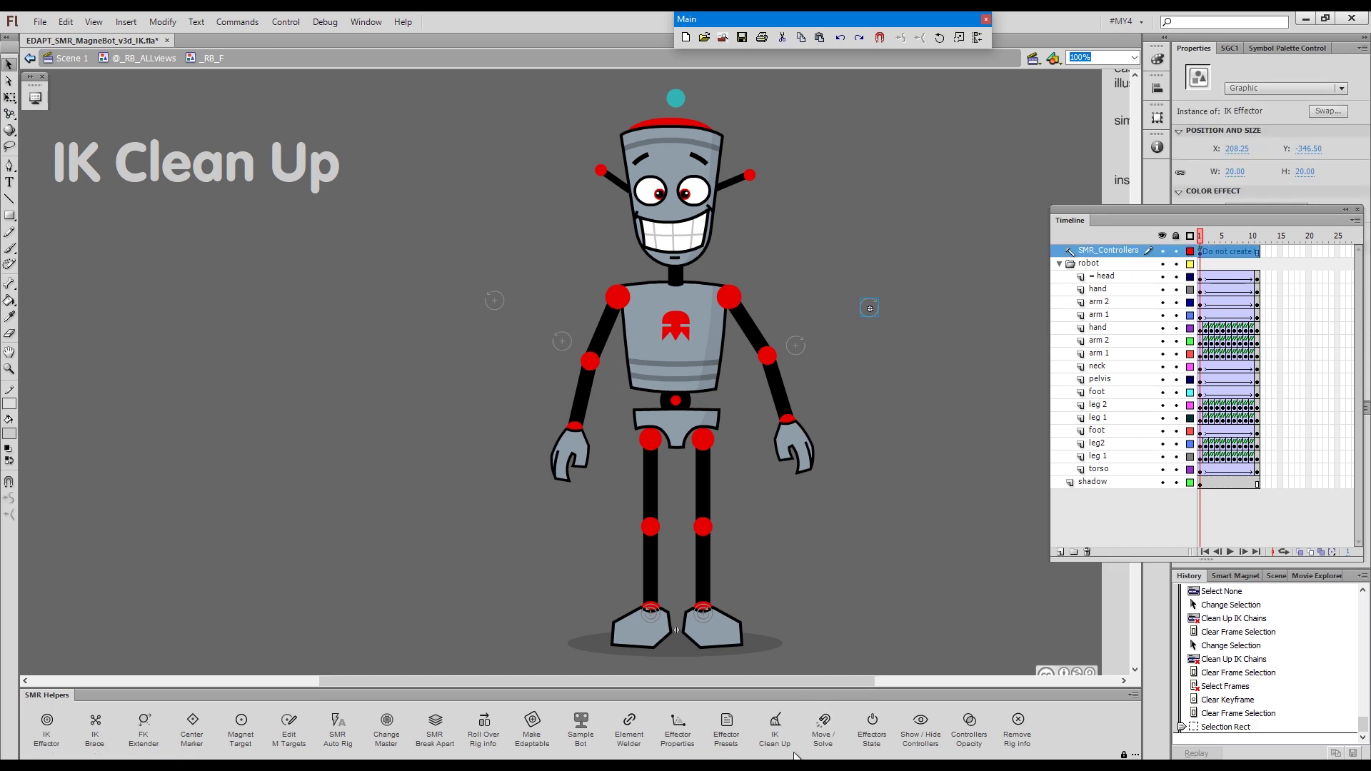
{"action": "left_click", "coordinate": [778, 737]}
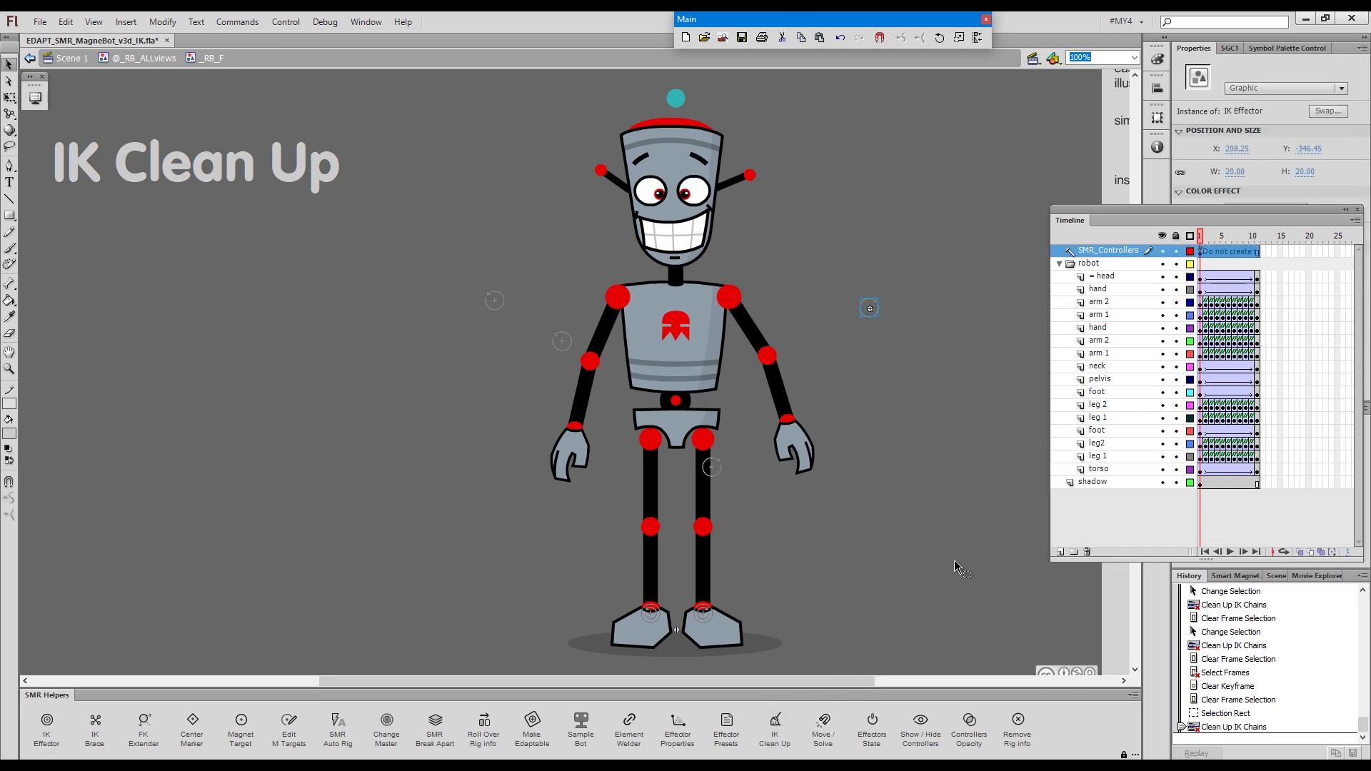
{"action": "left_click", "coordinate": [1207, 244]}
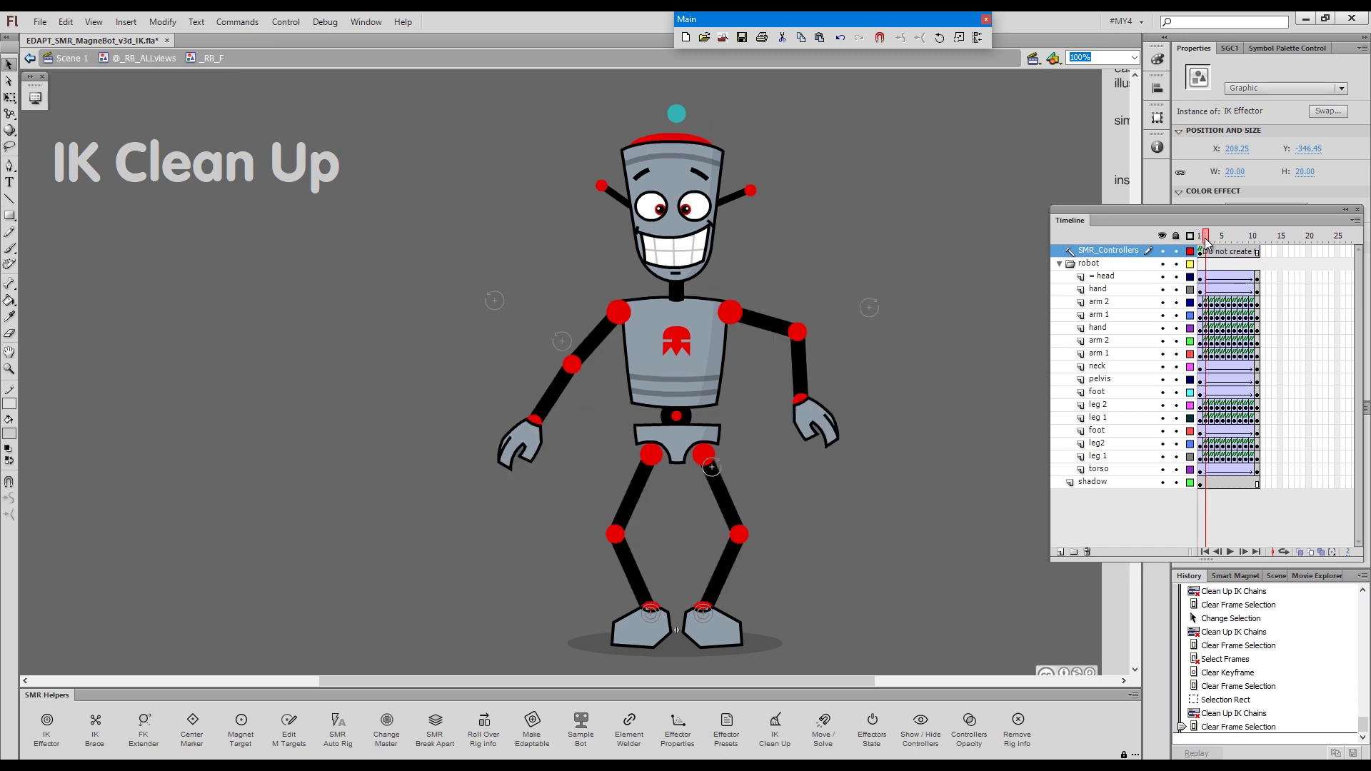
{"action": "mouse_move", "coordinate": [1208, 243]}
{"action": "left_mouse_down"}
{"action": "mouse_move", "coordinate": [1266, 250]}
{"action": "mouse_move", "coordinate": [1198, 251]}
{"action": "left_mouse_up"}
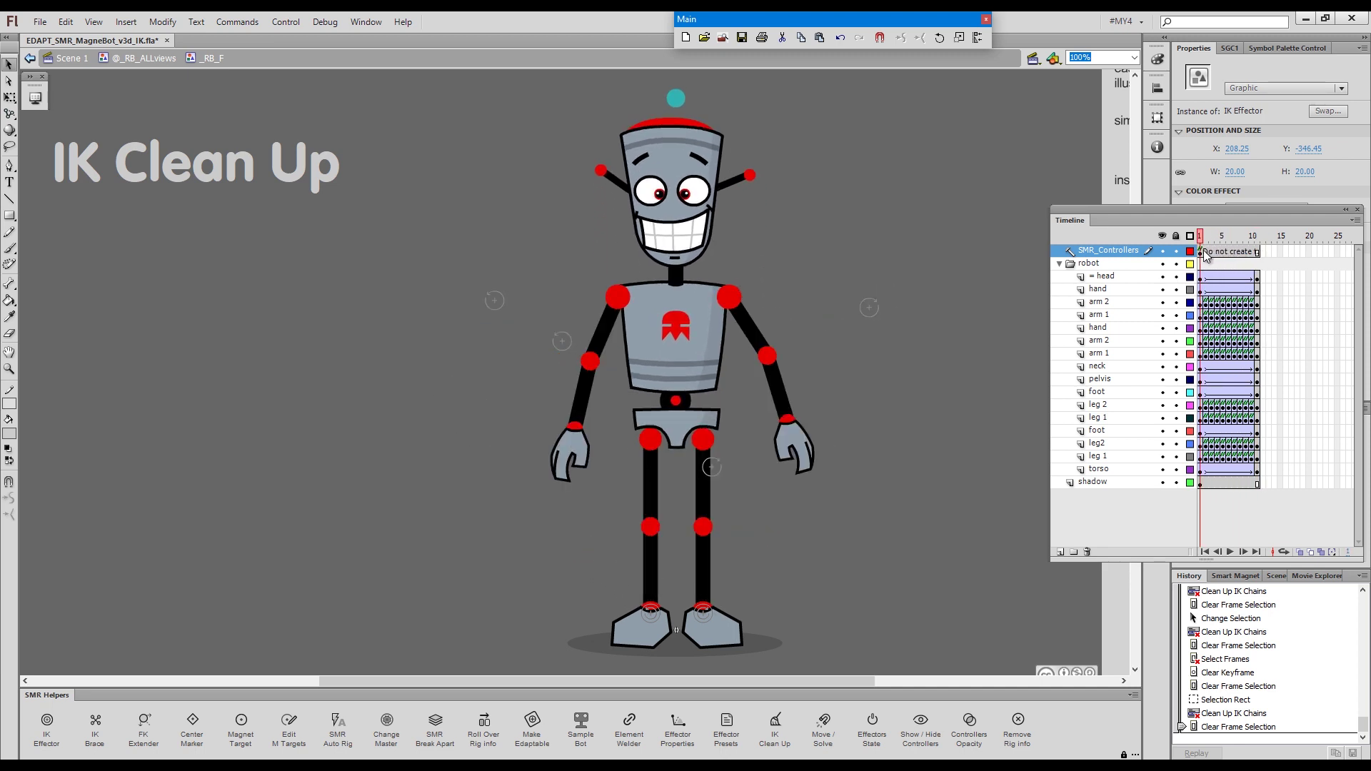
{"action": "key", "text": "Return"}
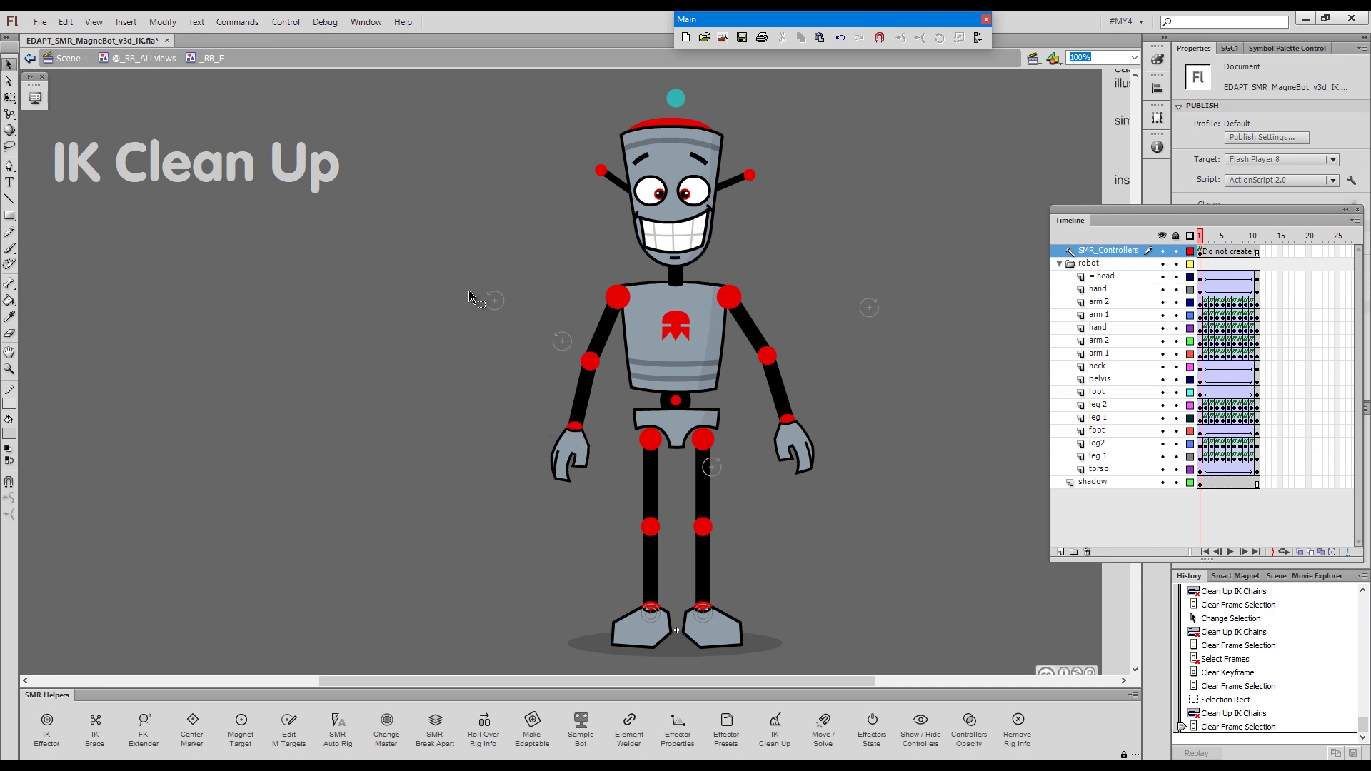
{"action": "key", "text": "Return"}
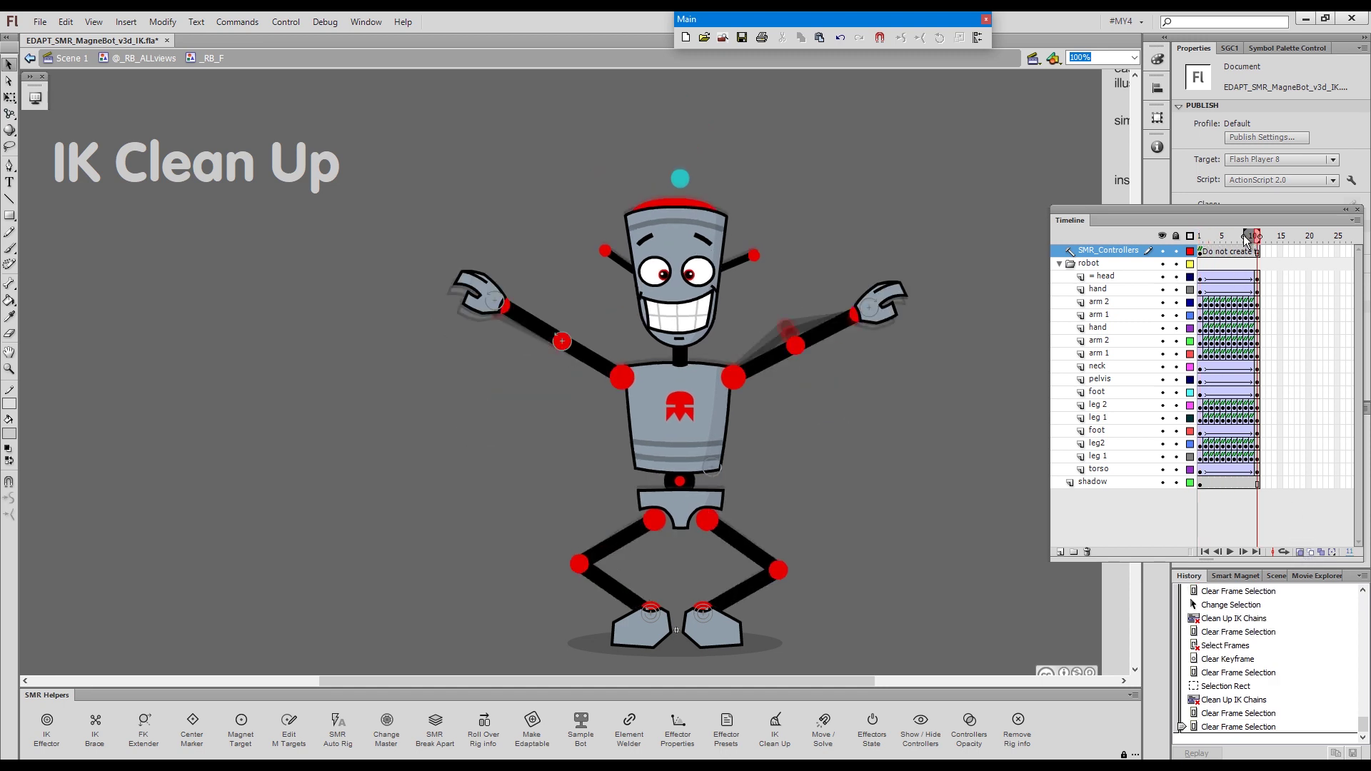
{"action": "left_click_drag", "start_coordinate": [1247, 241], "coordinate": [1199, 237]}
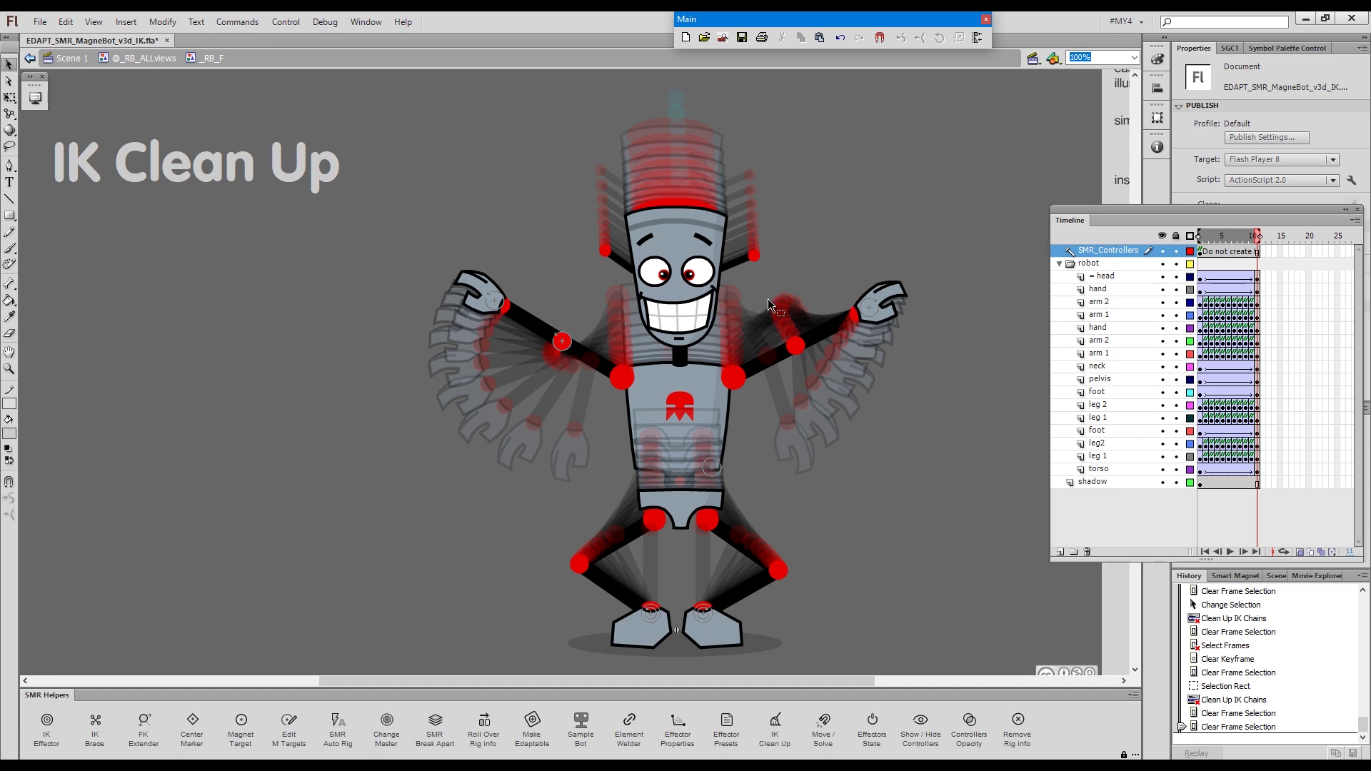
{"action": "left_click", "coordinate": [1300, 552]}
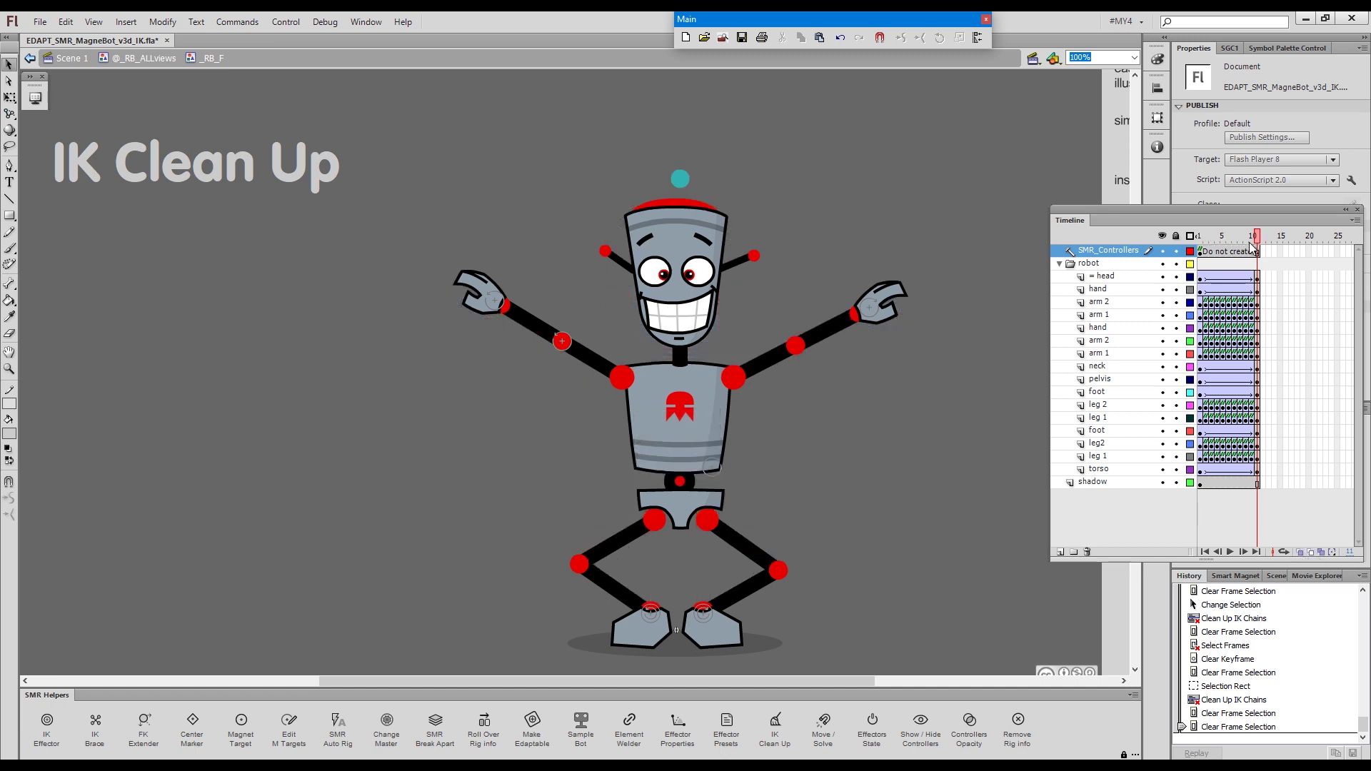
{"action": "left_click_drag", "start_coordinate": [1256, 244], "coordinate": [1192, 266]}
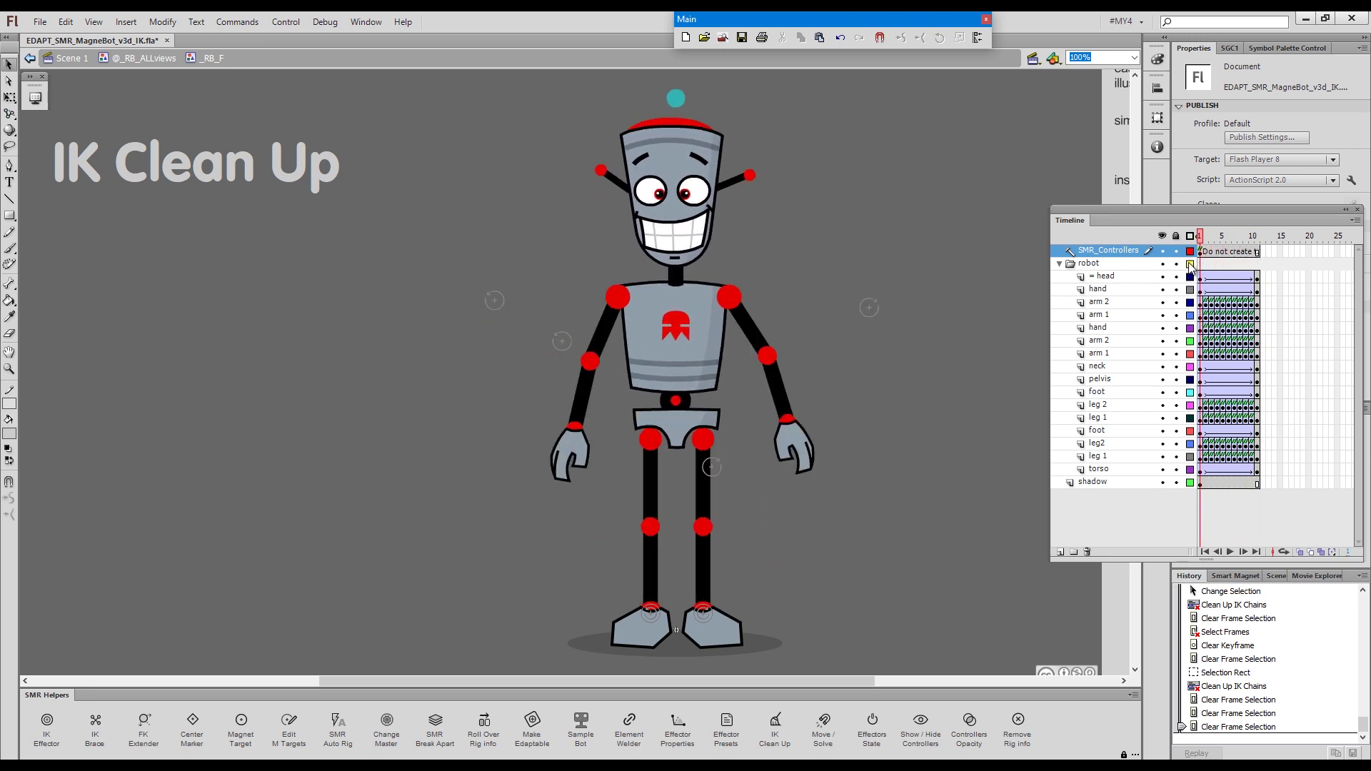